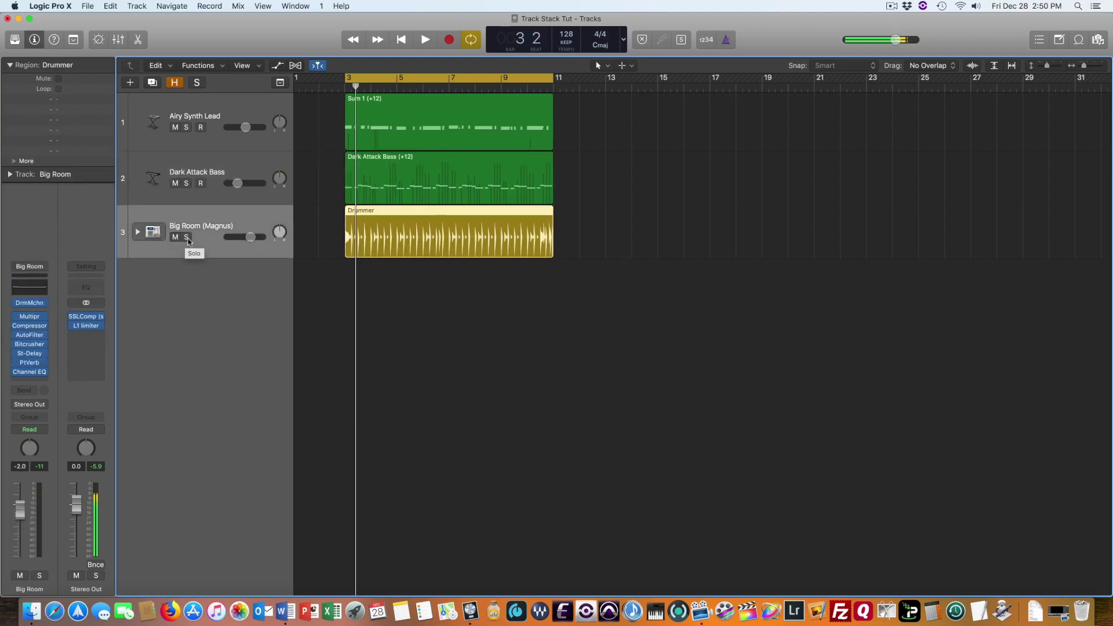
Solo the Big Room track and play it, and add Dark Attack Bass to the solo and play both
{"action": "left_click", "coordinate": [186, 239]}
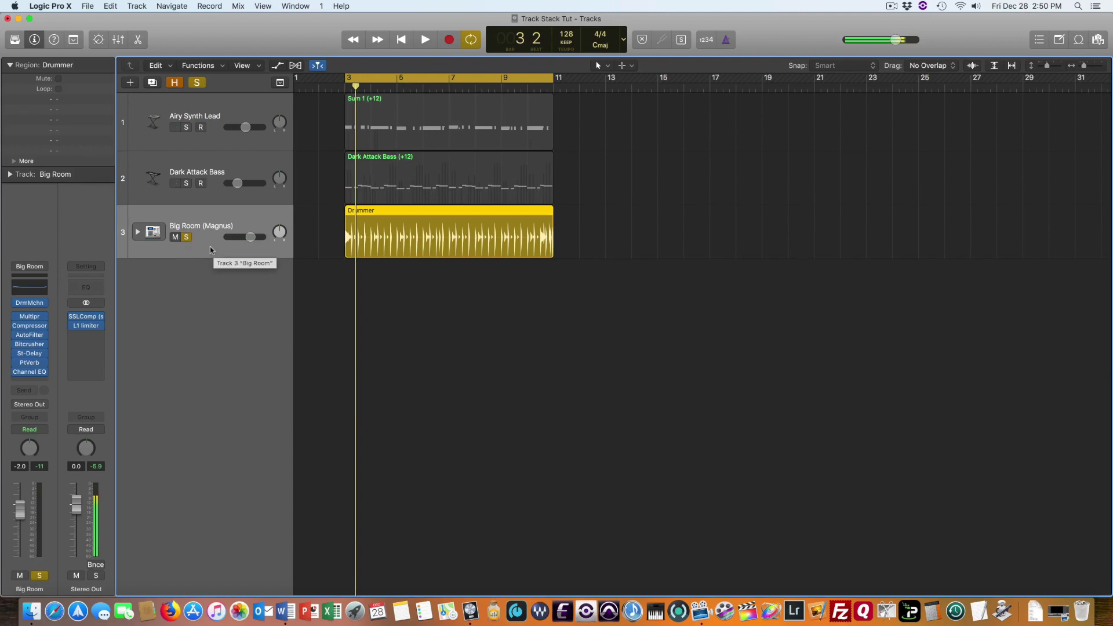
{"action": "key", "text": "space"}
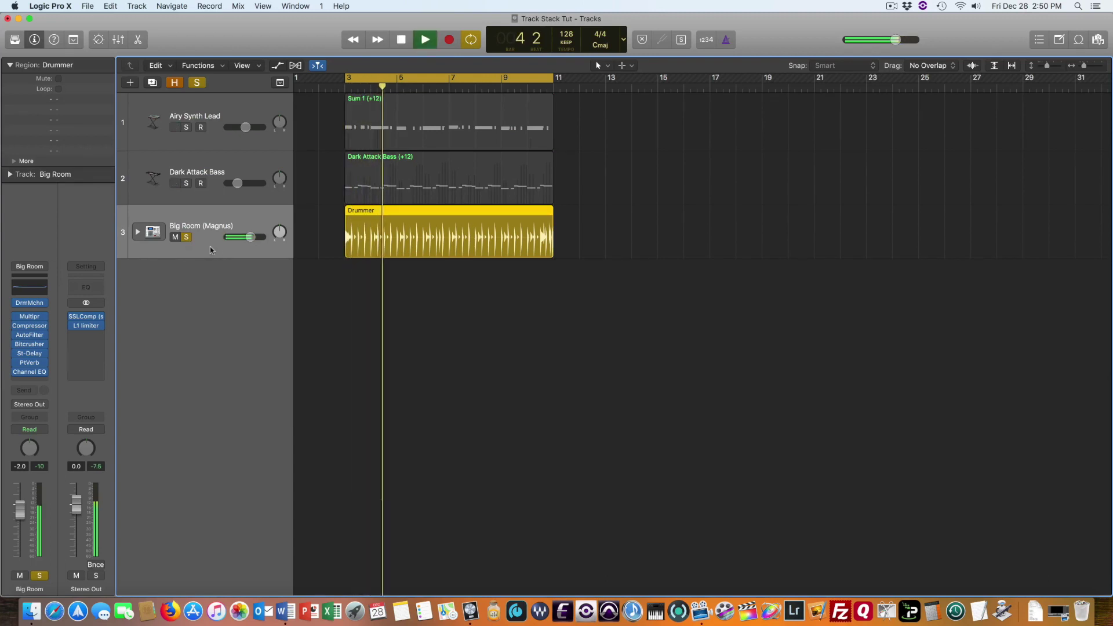
{"action": "key", "text": "space"}
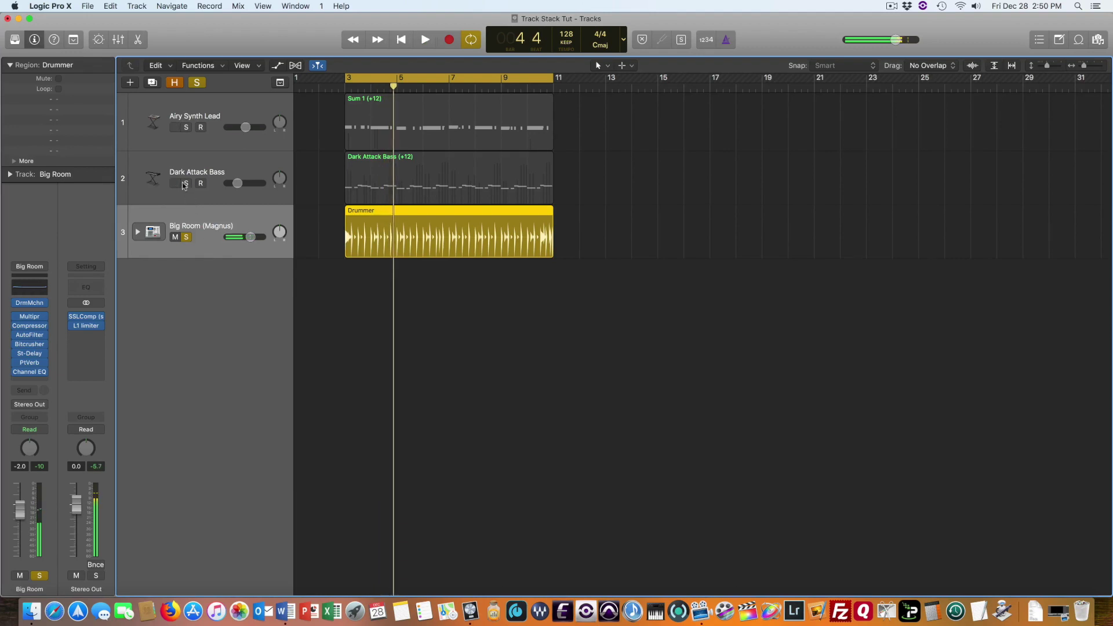
{"action": "left_click", "coordinate": [185, 183]}
{"action": "key", "text": "space"}
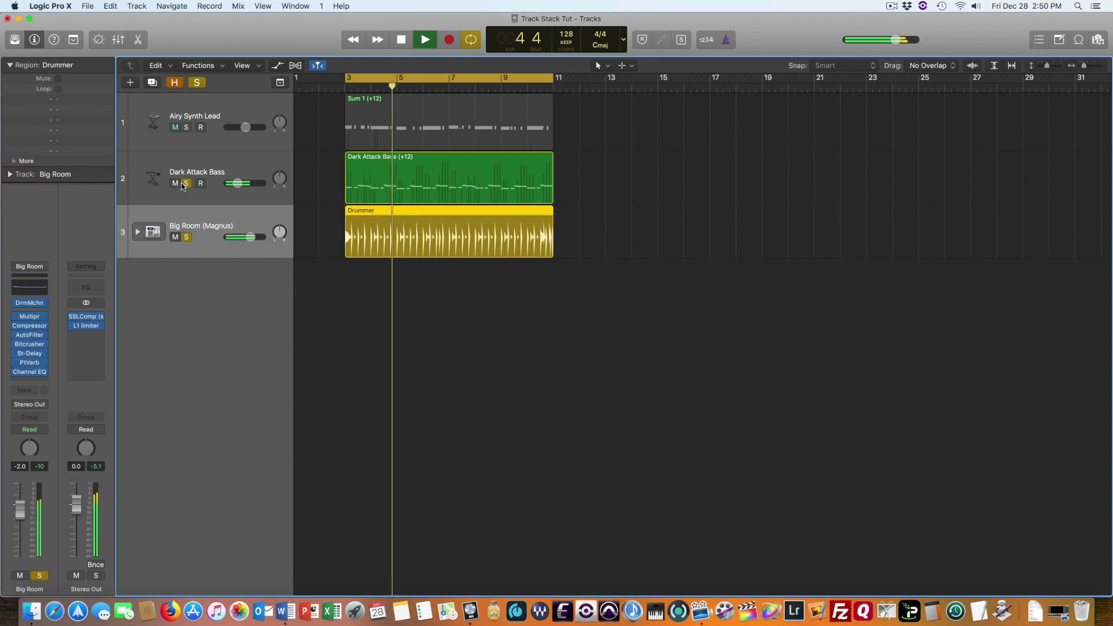
{"action": "key", "text": "space"}
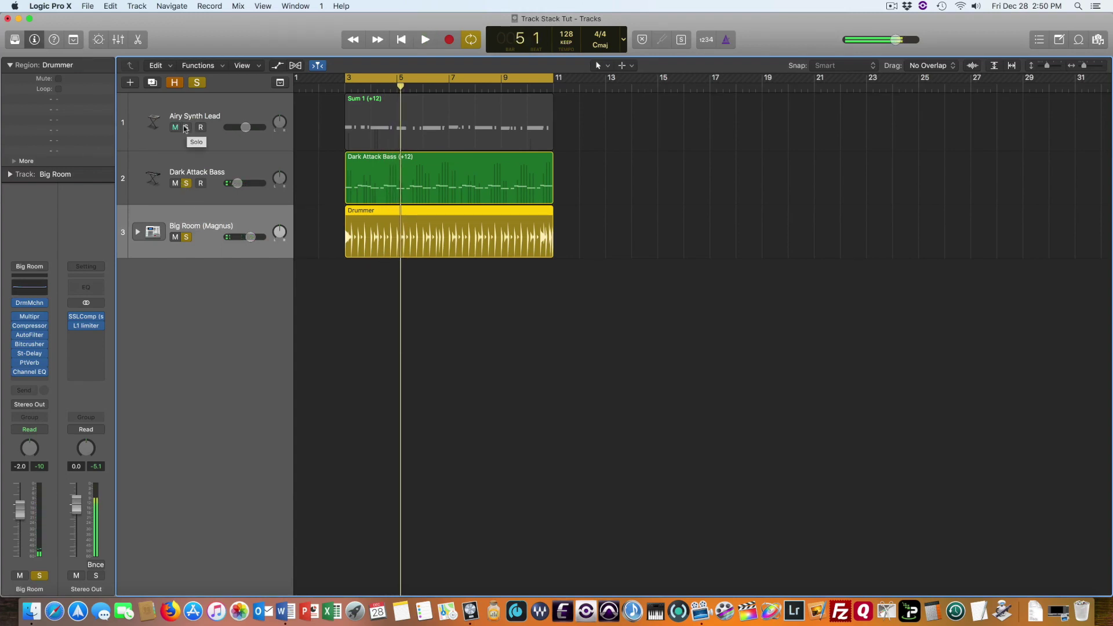
Add Airy Synth Lead to the soloed tracks and play all three together
{"action": "left_click", "coordinate": [186, 127]}
{"action": "key", "text": "space"}
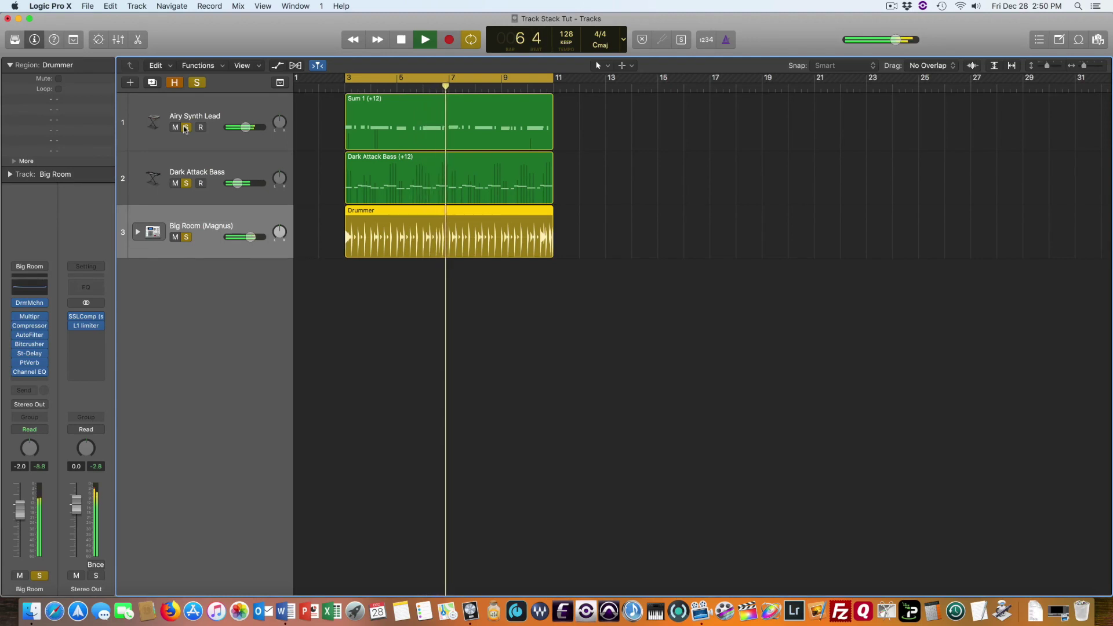
{"action": "key", "text": "space"}
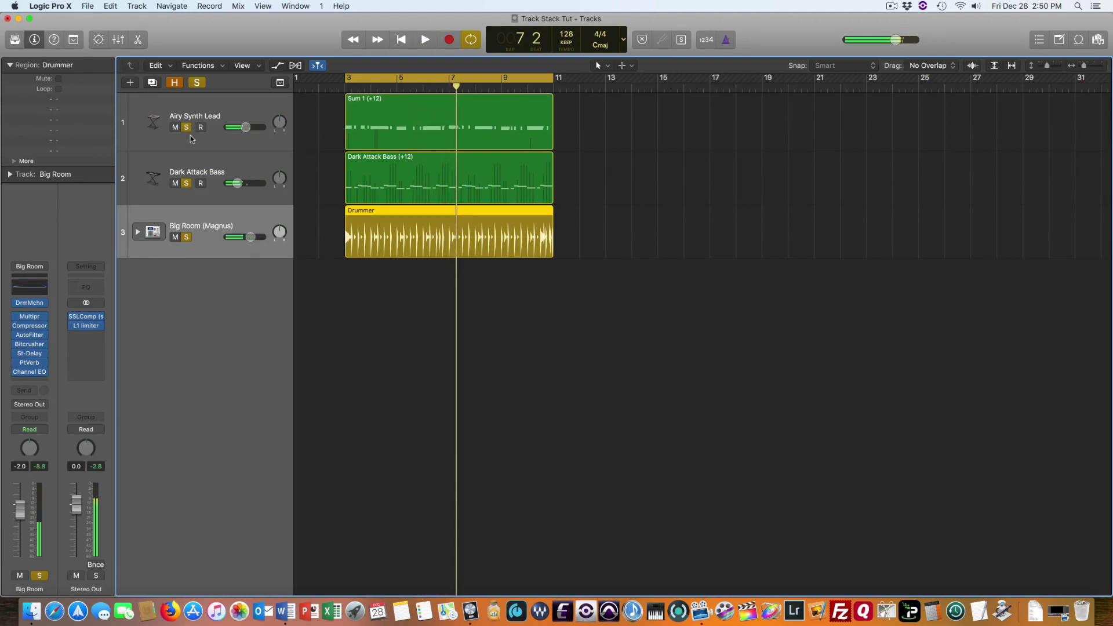
Leave only Airy Synth Lead soloed and add two duplicates of its track with the same settings
{"action": "left_click", "coordinate": [190, 138]}
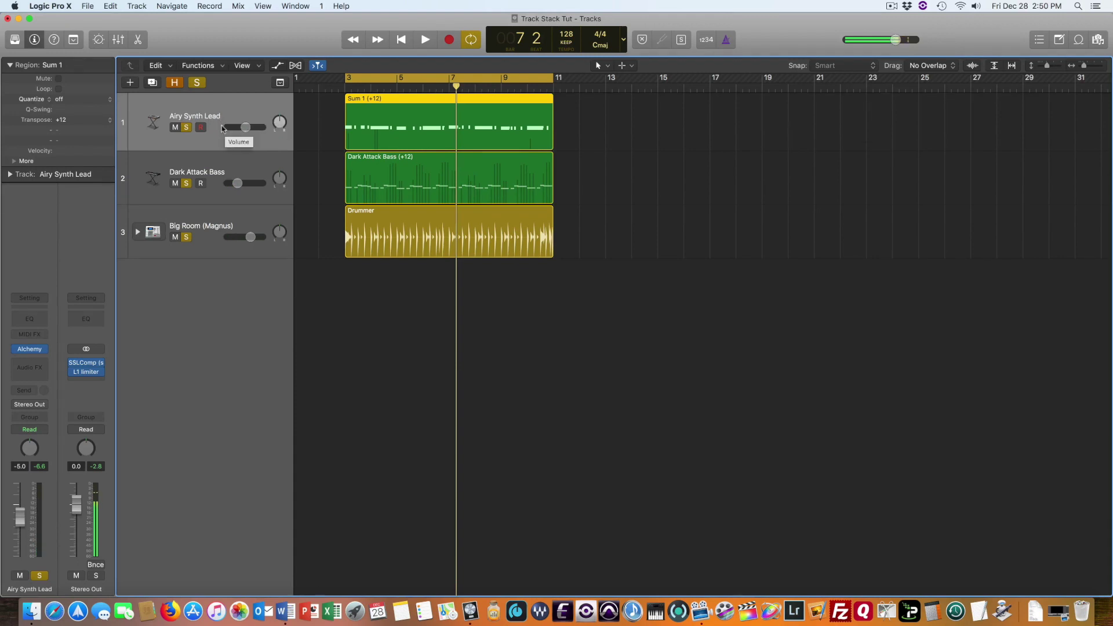
{"action": "left_click", "coordinate": [322, 146]}
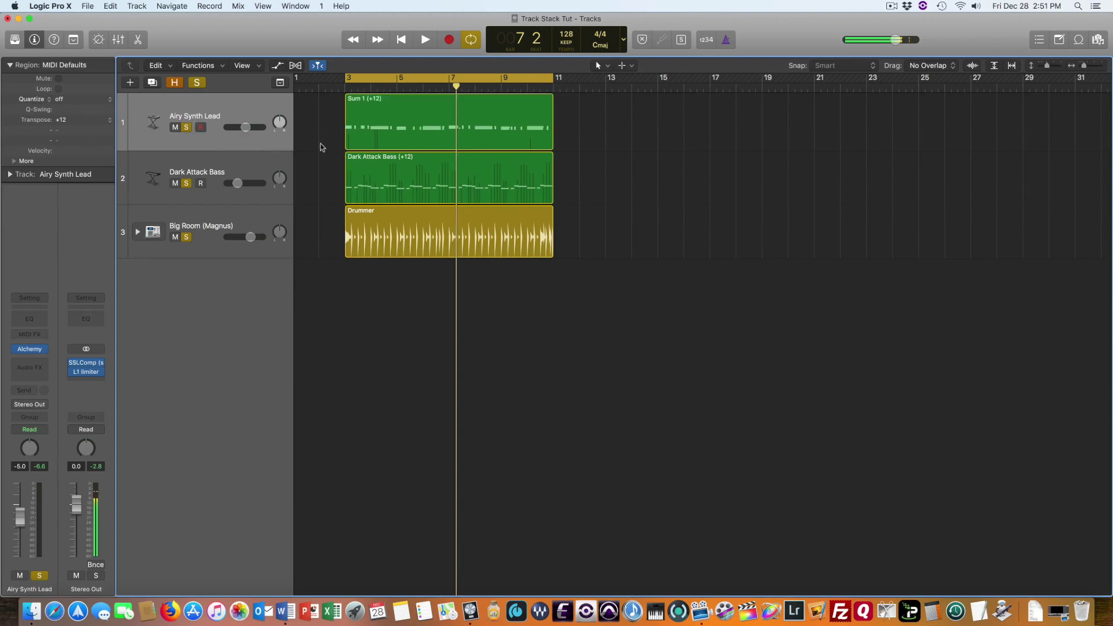
{"action": "left_click", "coordinate": [244, 111]}
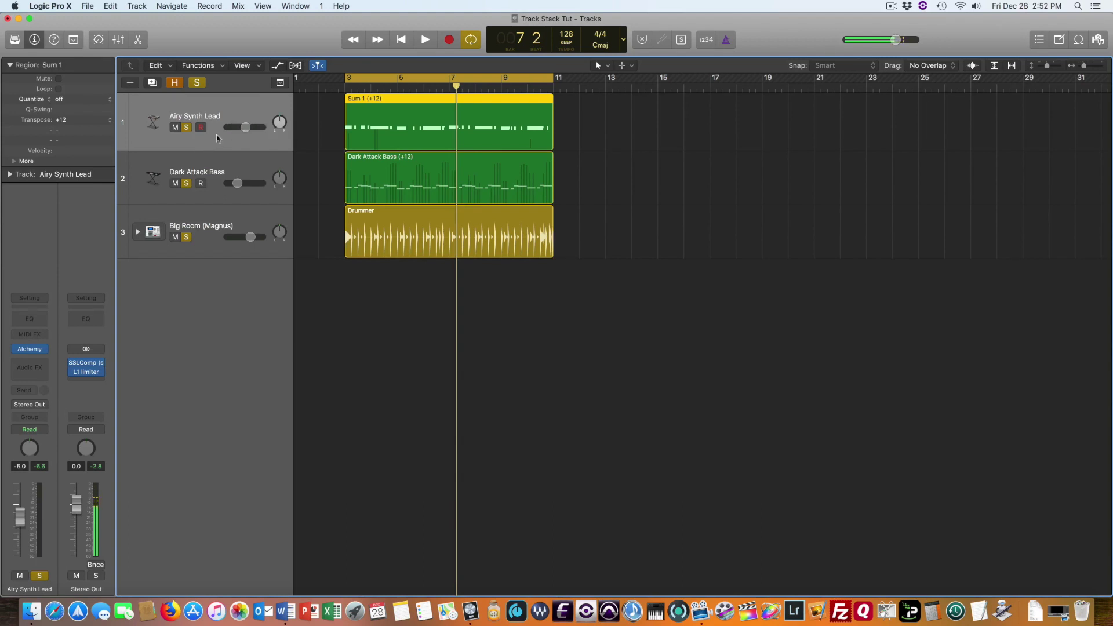
{"action": "left_click_drag", "start_coordinate": [186, 183], "coordinate": [186, 236]}
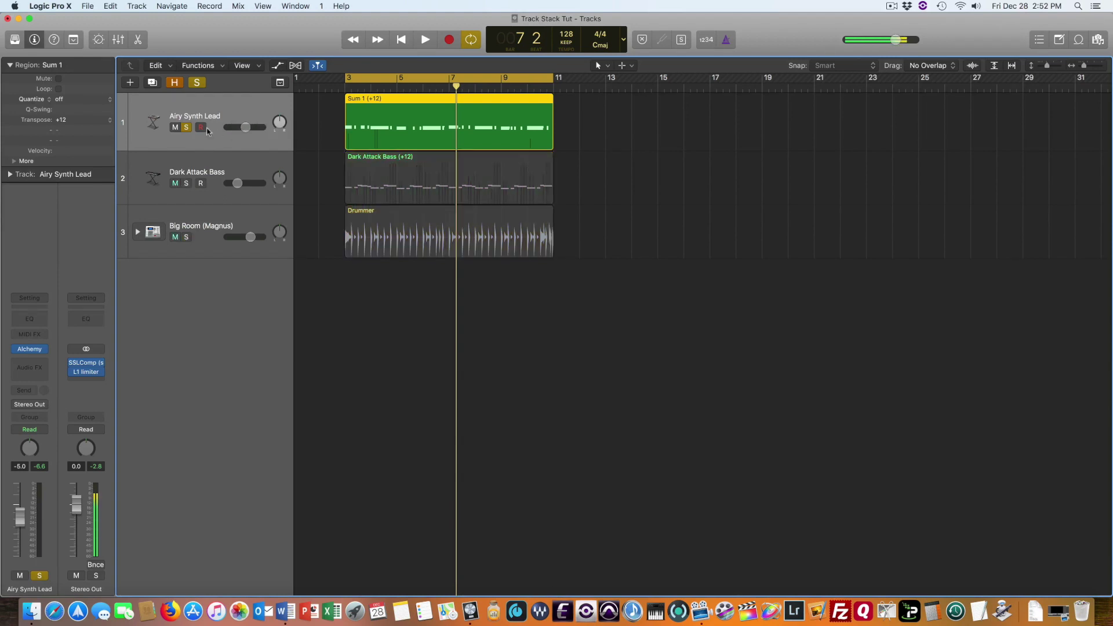
{"action": "left_click", "coordinate": [151, 83]}
{"action": "left_click", "coordinate": [150, 84]}
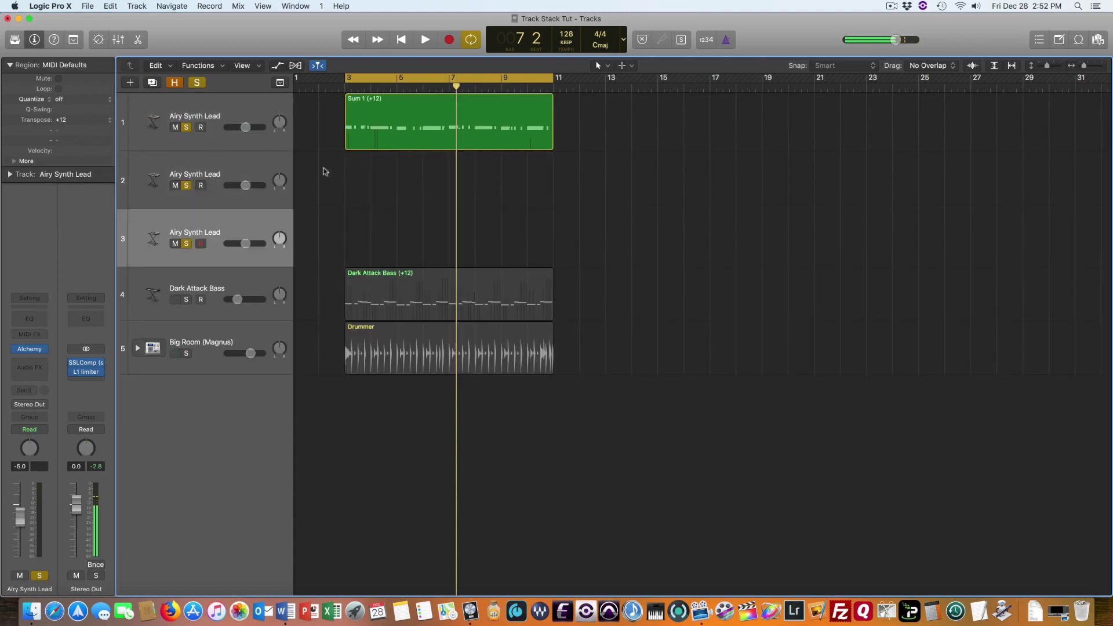
Load the Bell String Pad preset from the Pads category into Alchemy on the second synth track
{"action": "left_click", "coordinate": [355, 193]}
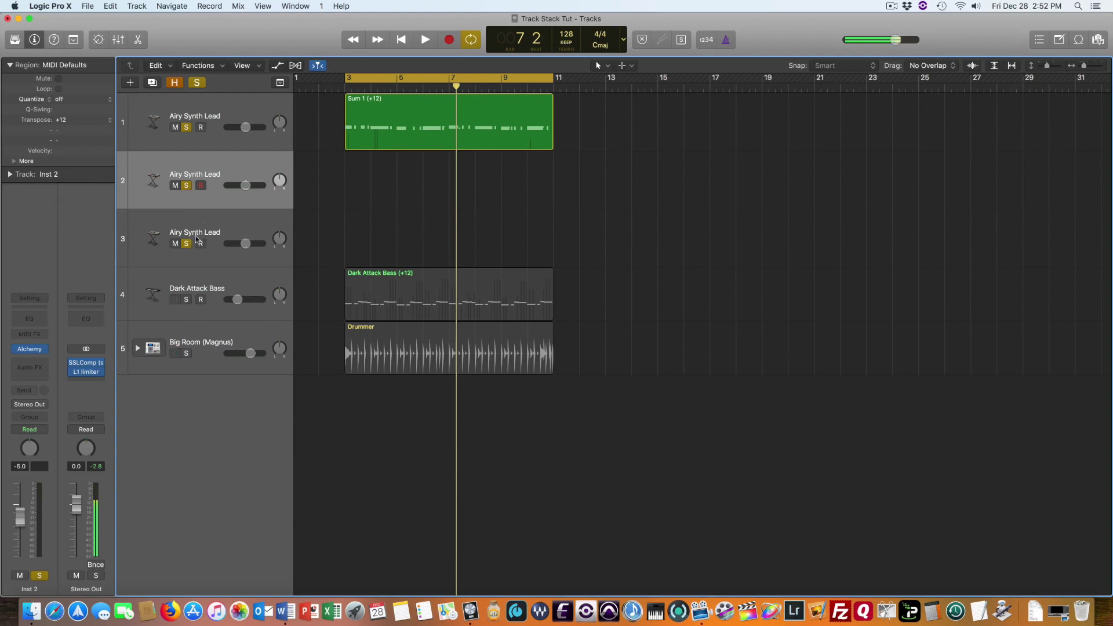
{"action": "mouse_move", "coordinate": [34, 350]}
{"action": "scroll", "coordinate": [196, 265], "scroll_direction": "right", "scroll_amount": 1}
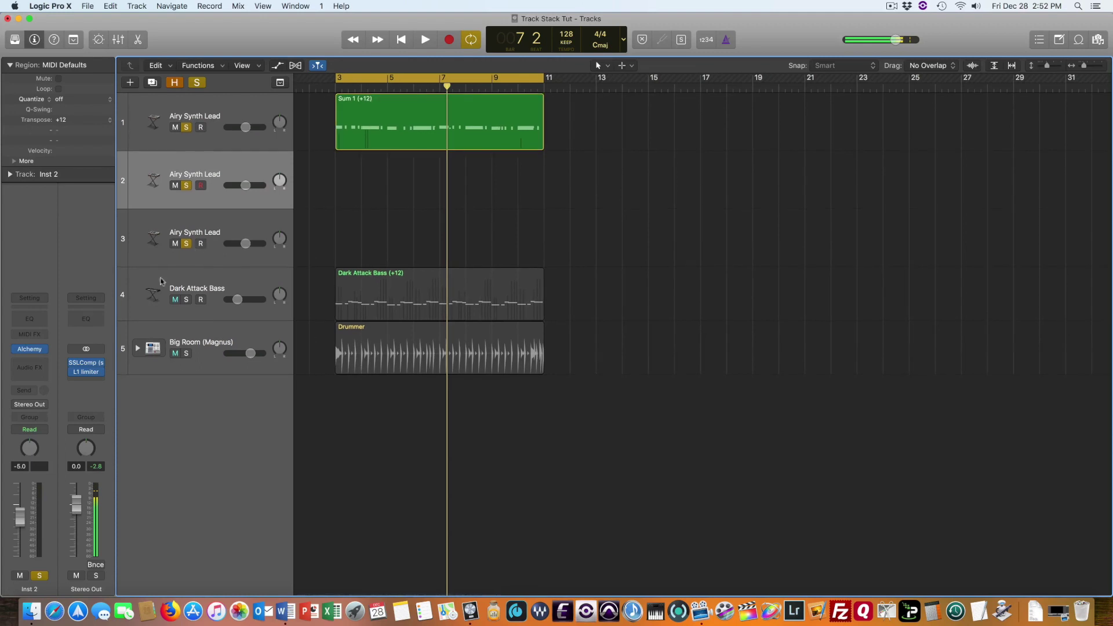
{"action": "left_click", "coordinate": [26, 351]}
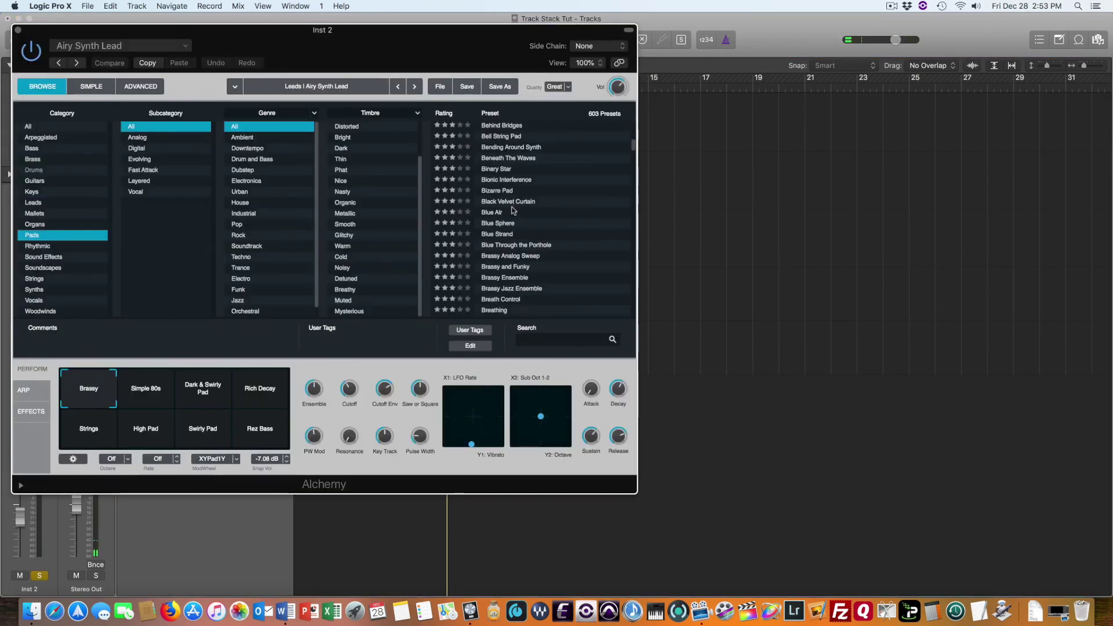
{"action": "left_click", "coordinate": [500, 137]}
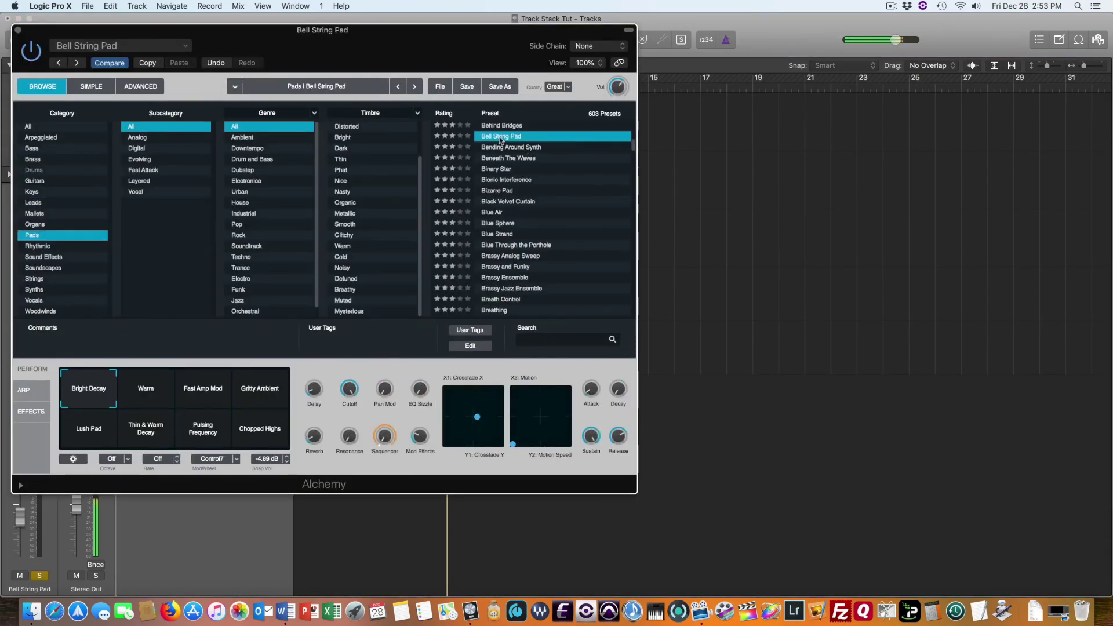
{"action": "left_click", "coordinate": [17, 30]}
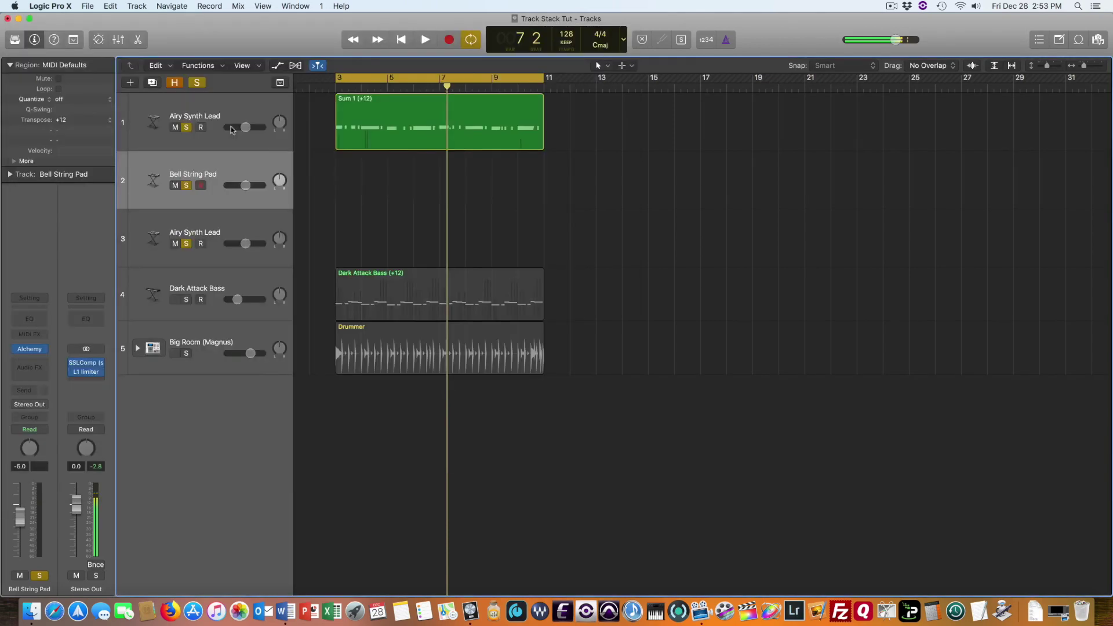
Load the Bottle Bells preset from the Keys category into Alchemy on the third synth track
{"action": "left_click", "coordinate": [216, 229]}
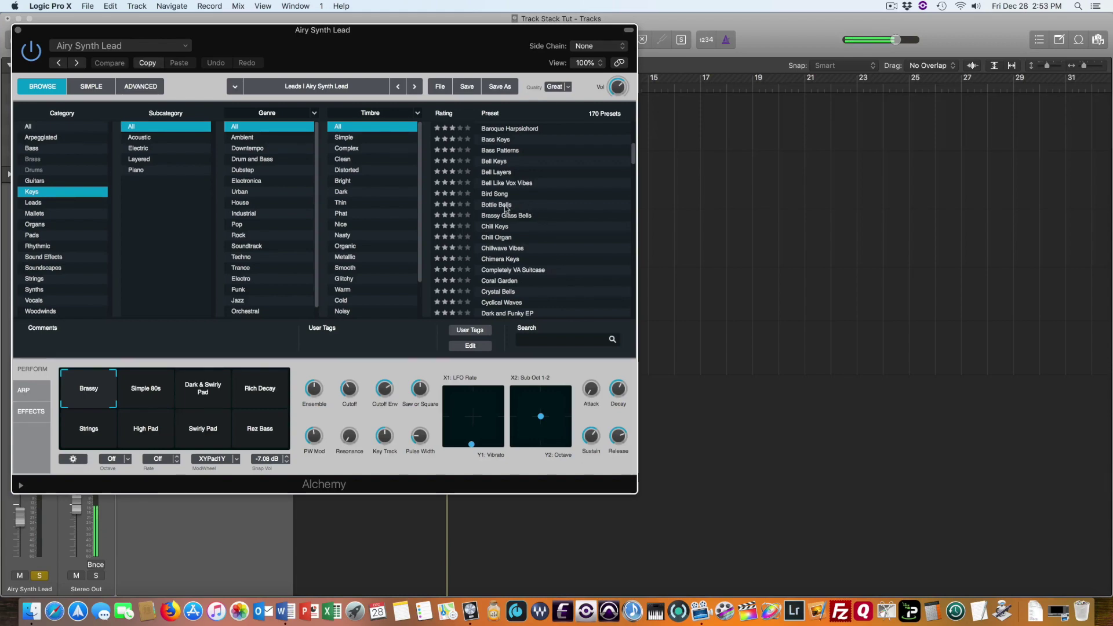
{"action": "left_click", "coordinate": [506, 206]}
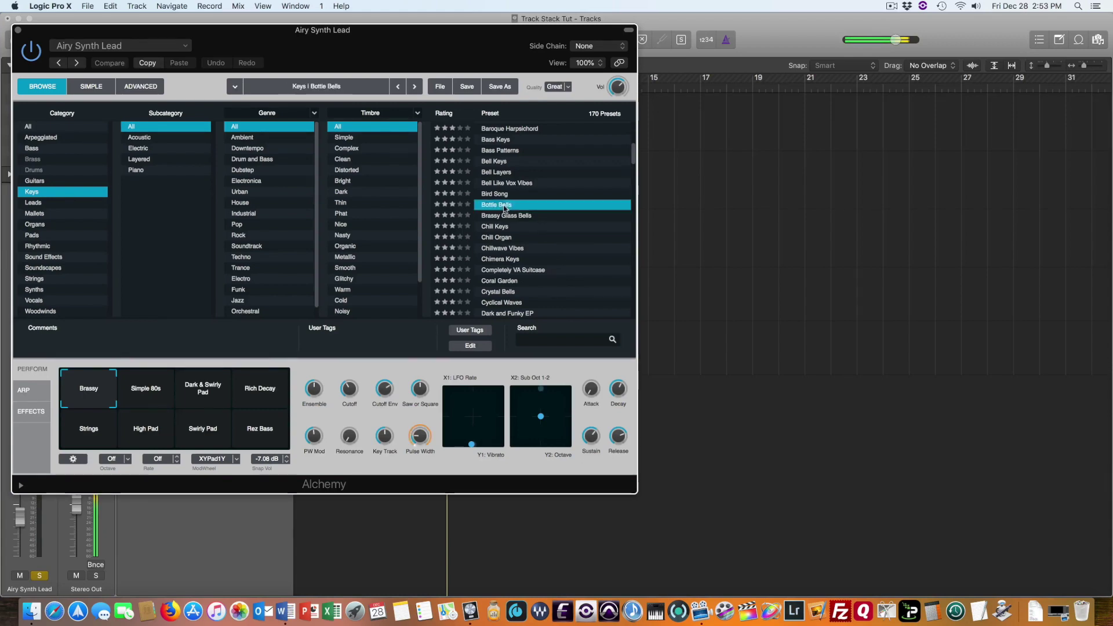
{"action": "left_click", "coordinate": [17, 29]}
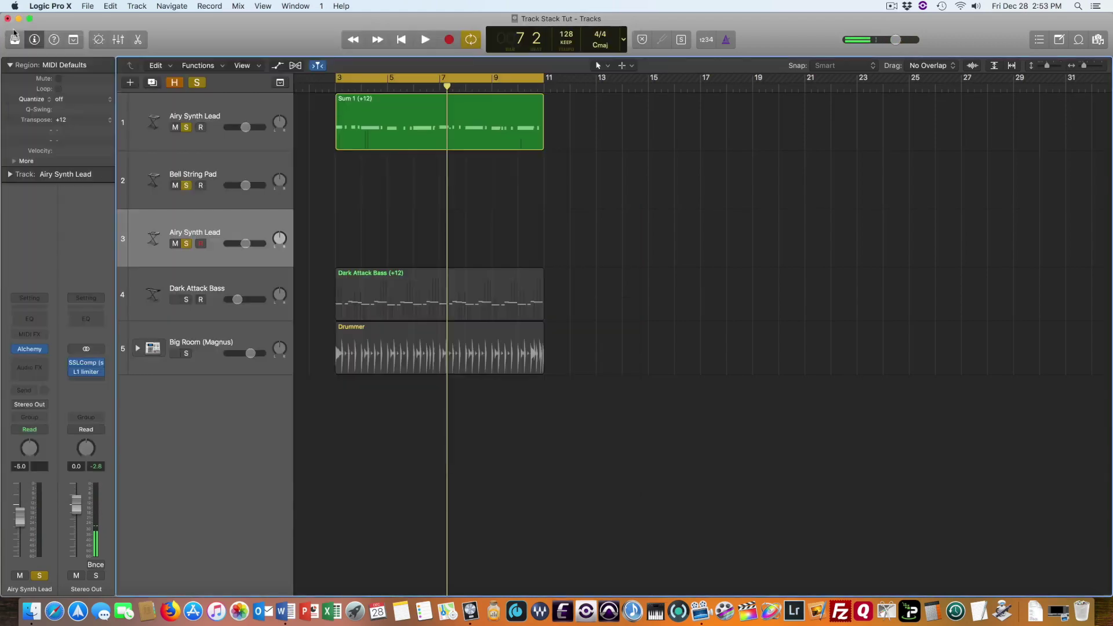
Group the three synth tracks into a Summing Stack
{"action": "left_click", "coordinate": [220, 120]}
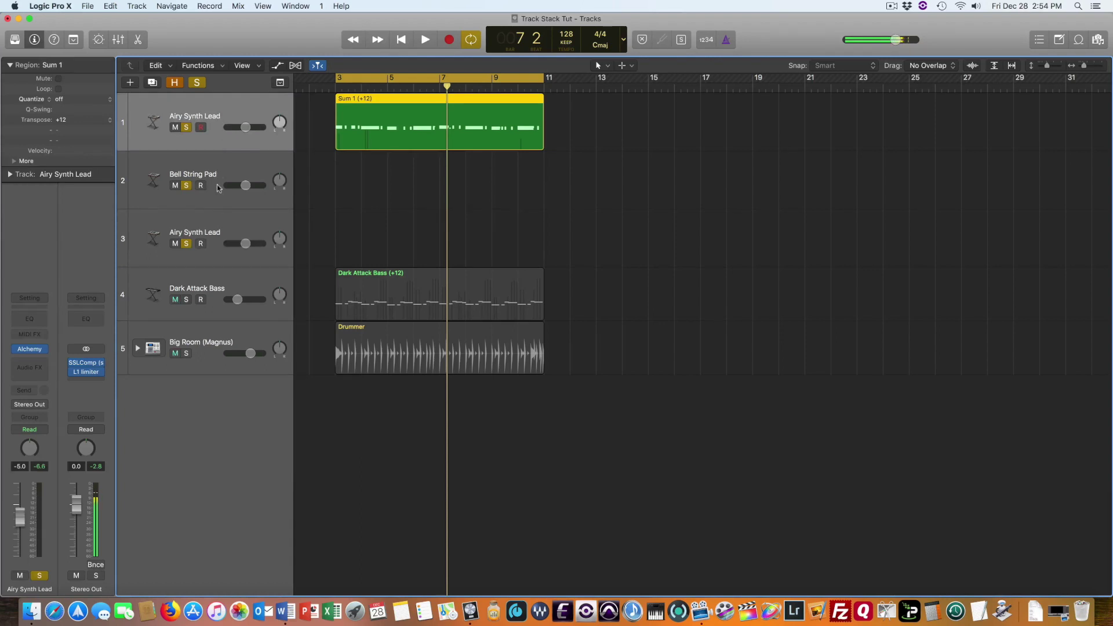
{"action": "left_click", "coordinate": [229, 232], "text": "shift"}
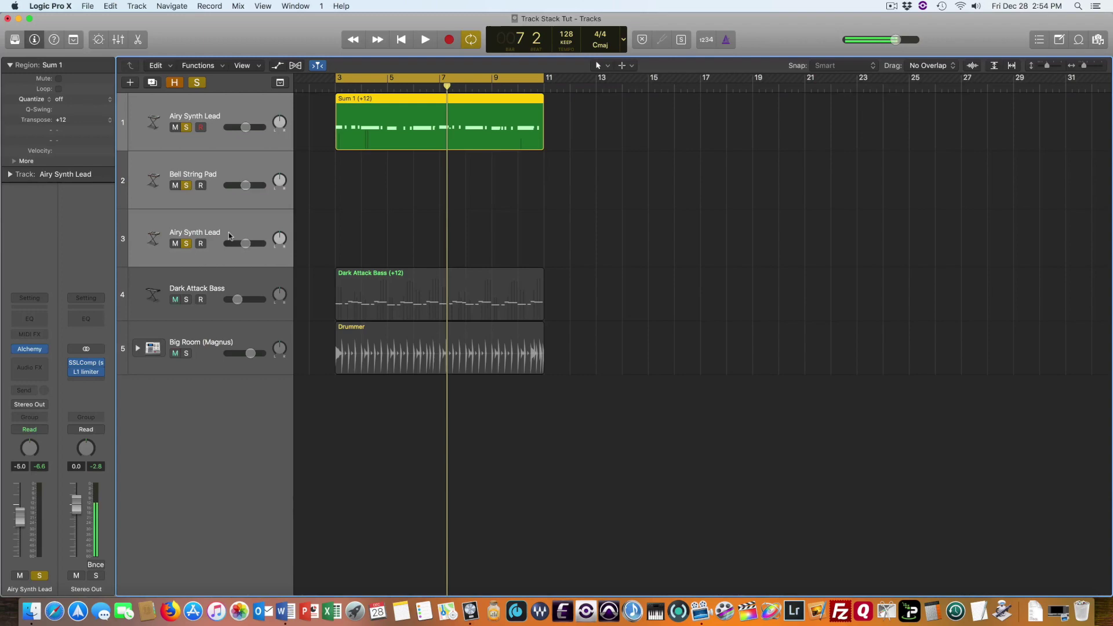
{"action": "right_click", "coordinate": [231, 234]}
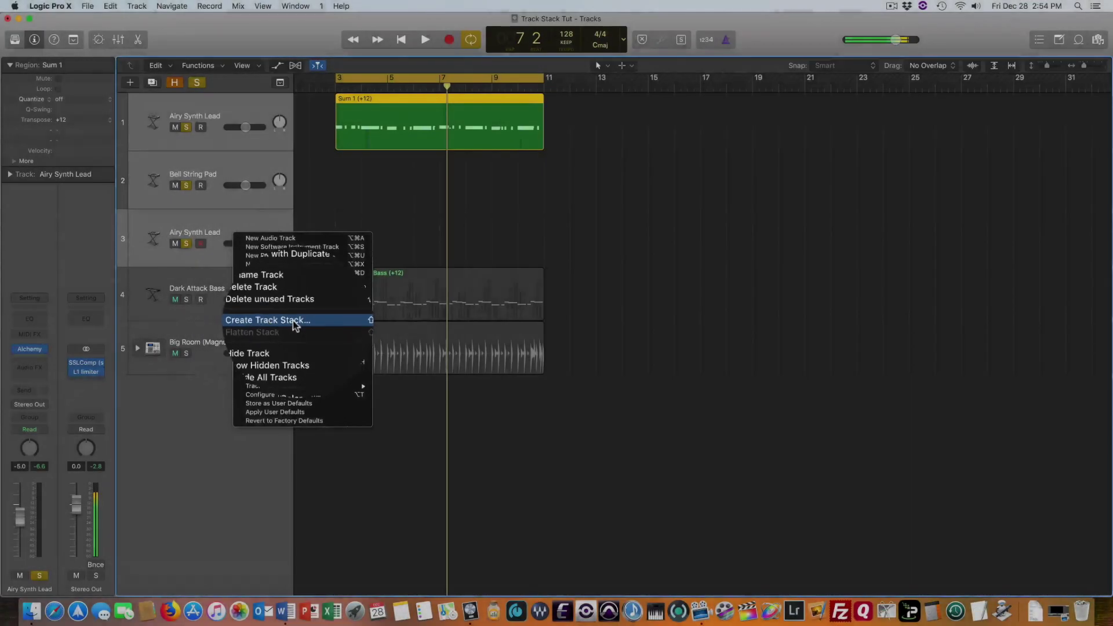
{"action": "left_click", "coordinate": [292, 321]}
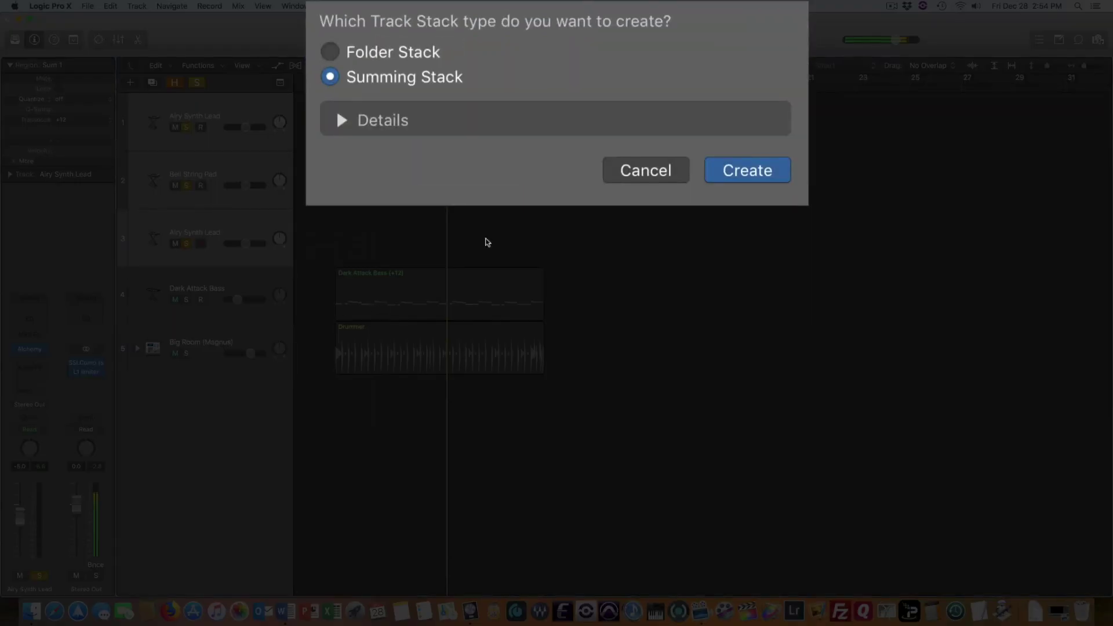
{"action": "left_click", "coordinate": [749, 172]}
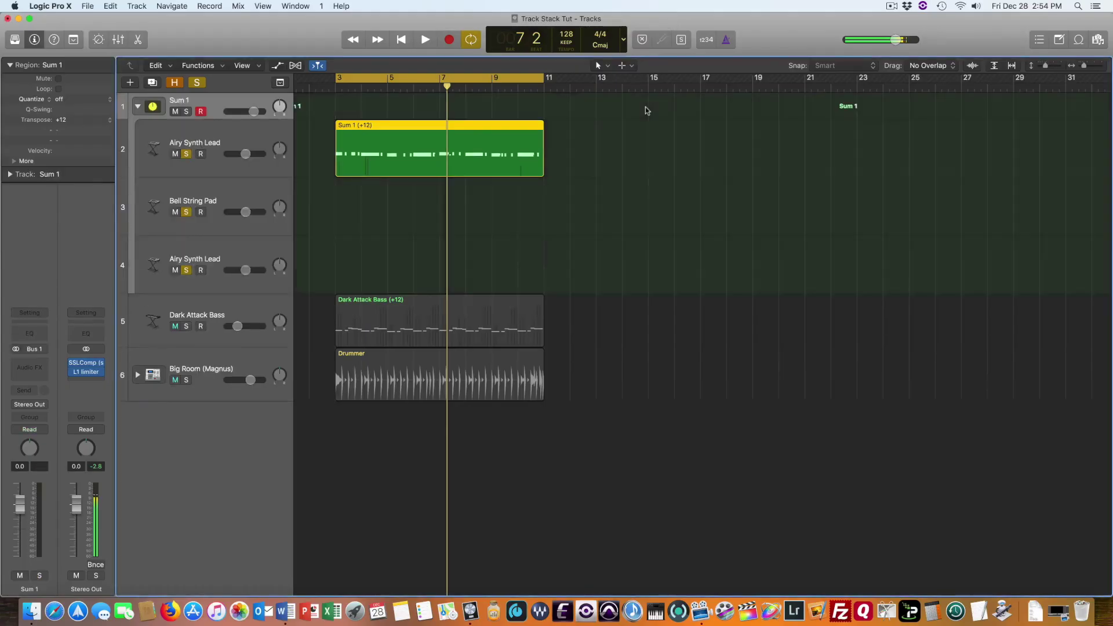
Increase the height of the stack's main track and move the Sum 1 region from Airy Synth Lead onto it
{"action": "left_click_drag", "start_coordinate": [206, 118], "coordinate": [212, 168]}
{"action": "left_click", "coordinate": [212, 126]}
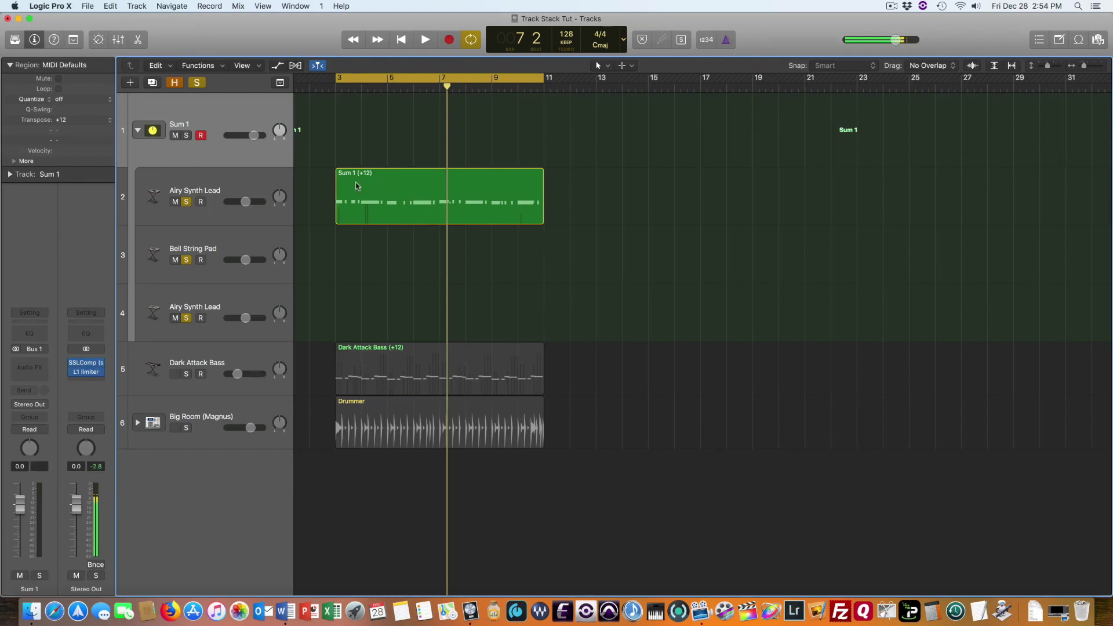
{"action": "left_click_drag", "start_coordinate": [357, 181], "coordinate": [360, 152]}
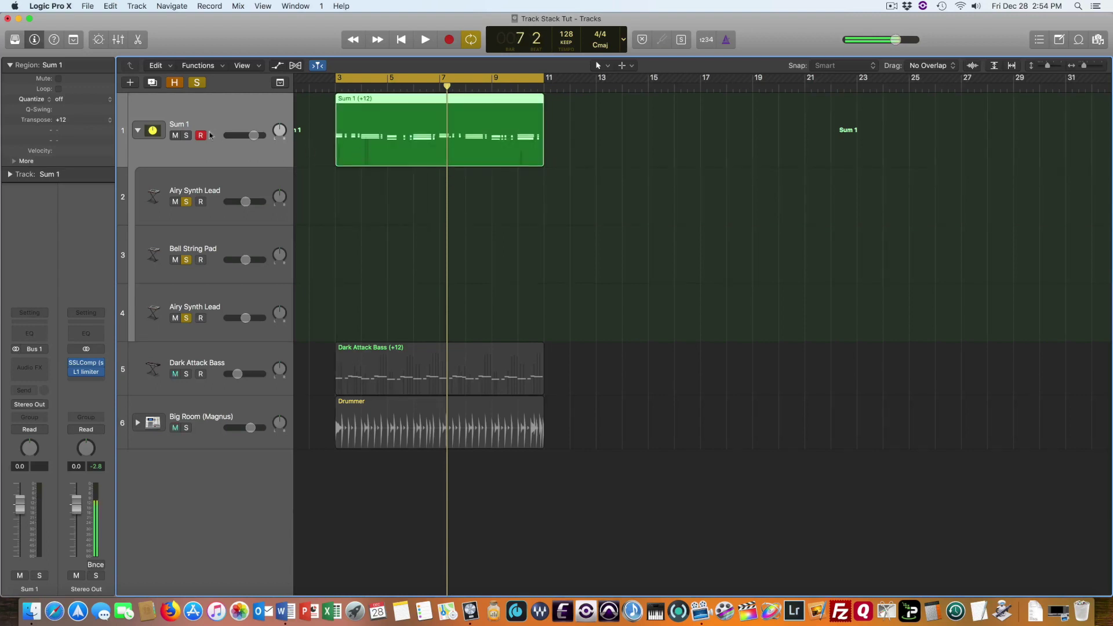
Rename the stack's main track to Synth Stack and turn off the solo on its subtracks
{"action": "double_click", "coordinate": [228, 124]}
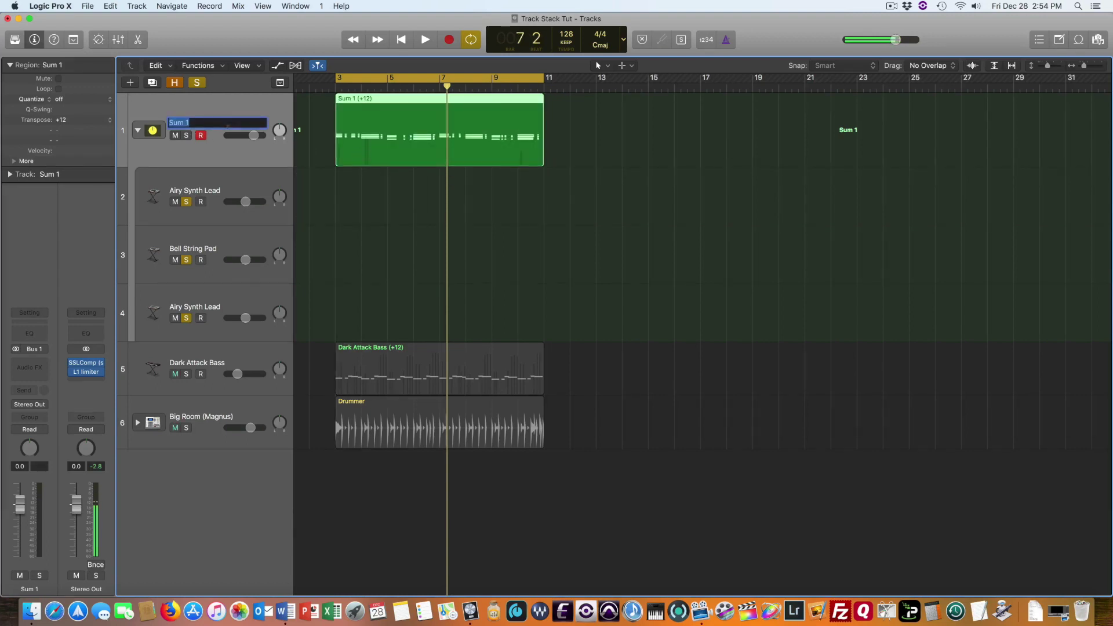
{"action": "type", "text": "Synth Stack"}
{"action": "left_click", "coordinate": [186, 135]}
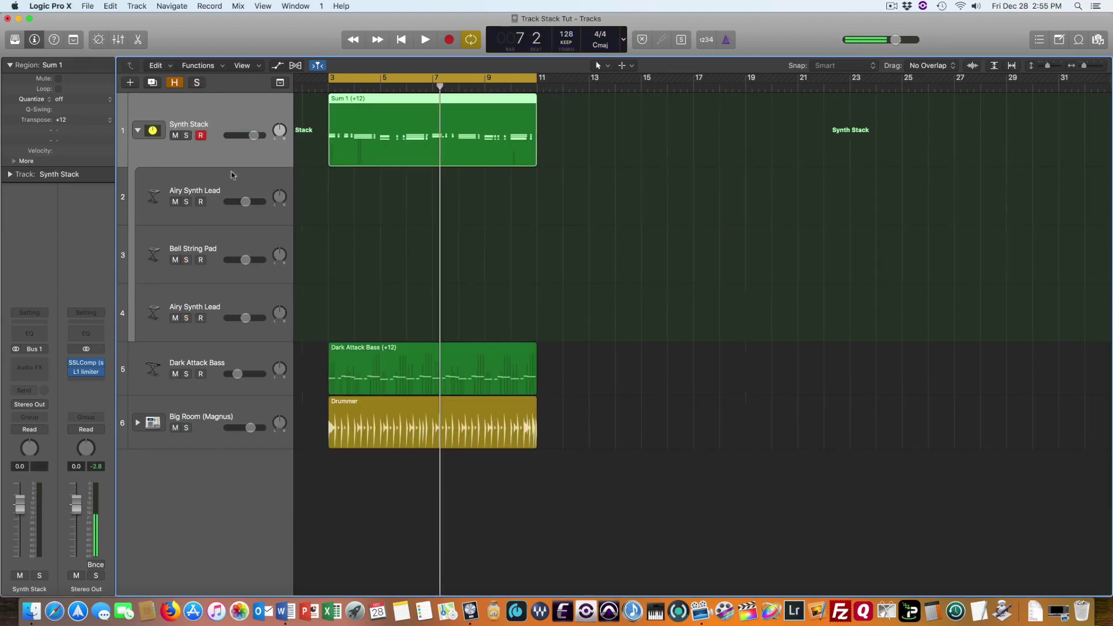
Solo the Synth Stack track and play back the layered sounds
{"action": "left_click", "coordinate": [186, 135]}
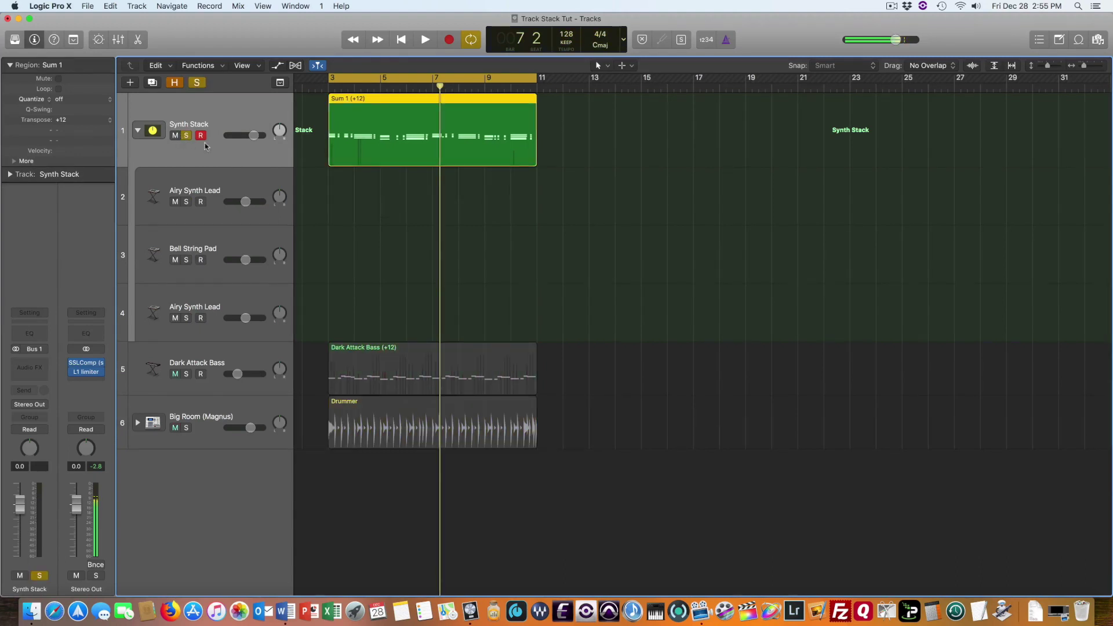
{"action": "key", "text": "space"}
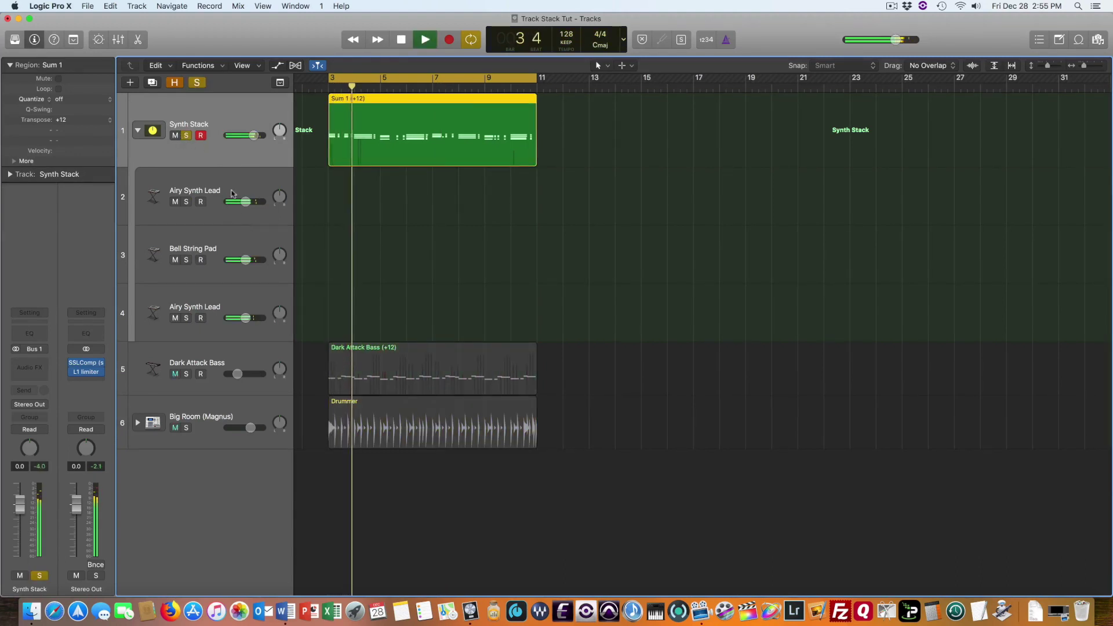
{"action": "key", "text": "space"}
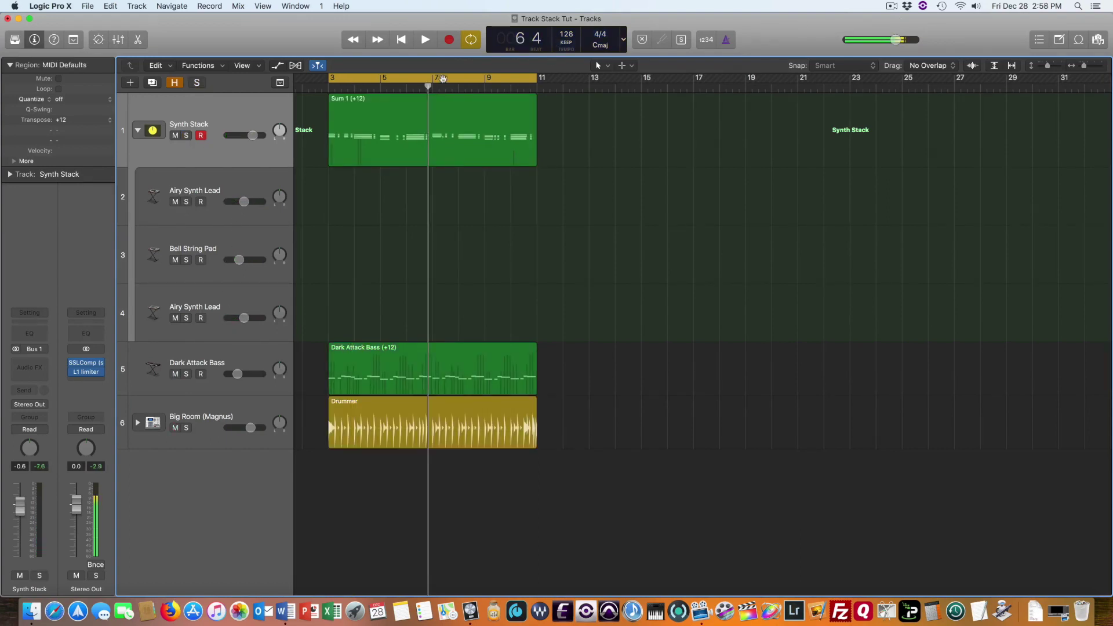
With the first Airy Synth Lead and Bell String Pad muted, play the song and set the third synth layer's volume to -8.4 dB
{"action": "left_click", "coordinate": [203, 184]}
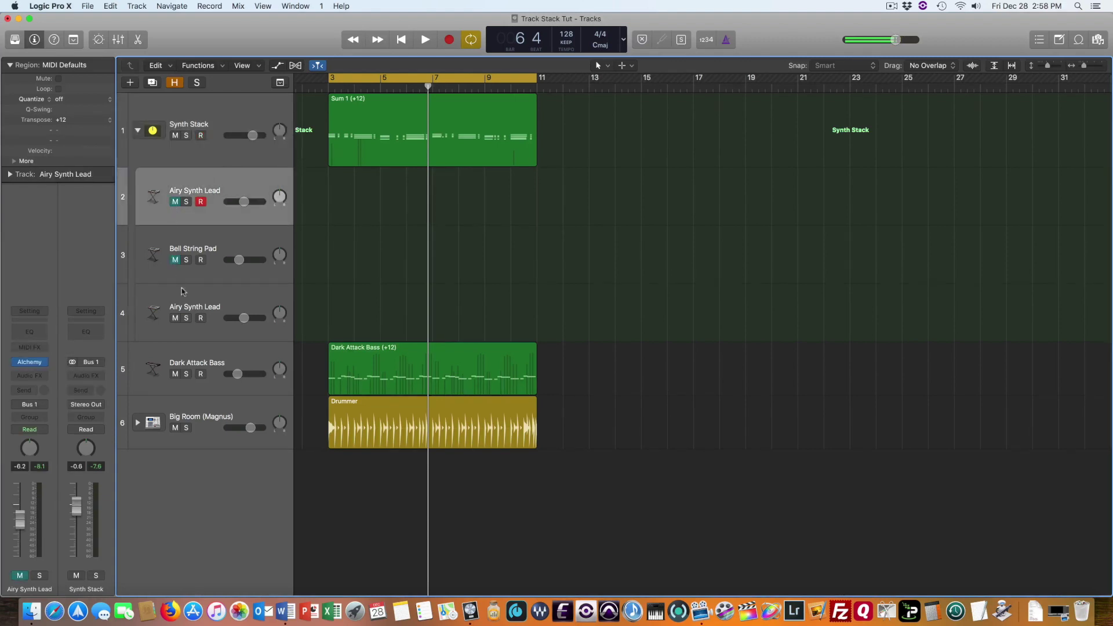
{"action": "left_click", "coordinate": [214, 310]}
{"action": "key", "text": "space"}
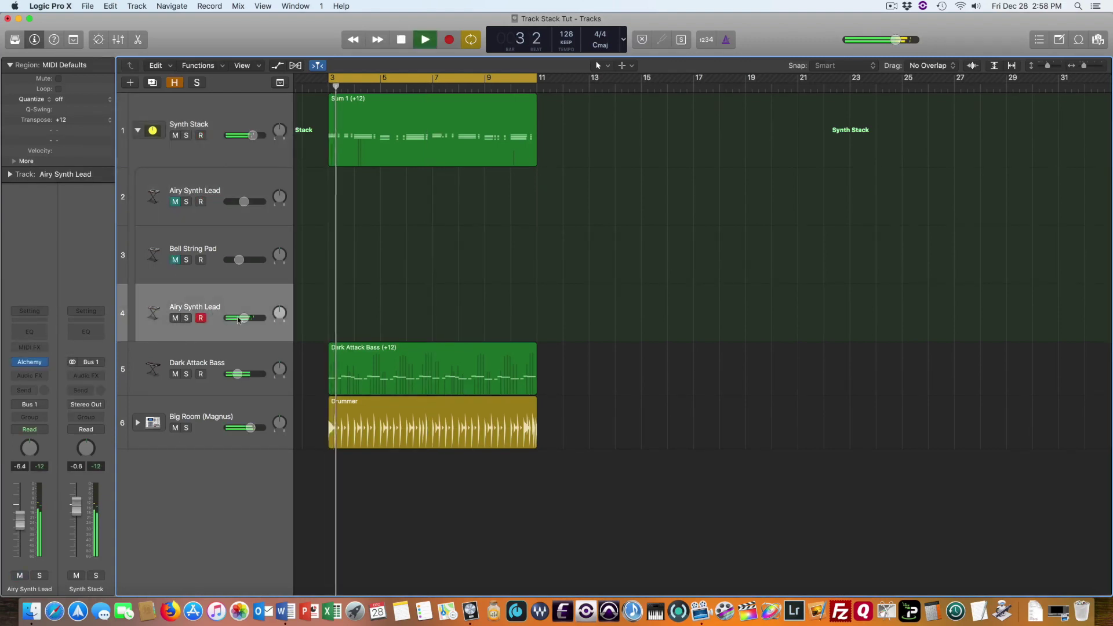
{"action": "left_click_drag", "start_coordinate": [244, 318], "coordinate": [244, 318]}
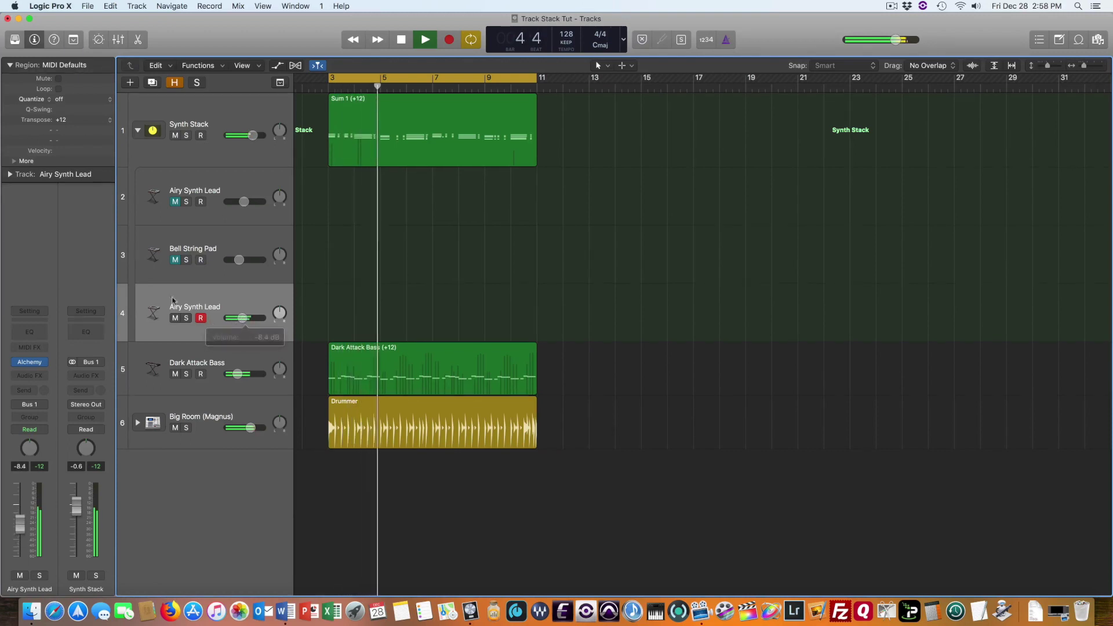
Unmute Bell String Pad and the first Airy Synth Lead, lowering the pad's volume slightly and raising the lead's to -5.1 dB
{"action": "left_click", "coordinate": [169, 262]}
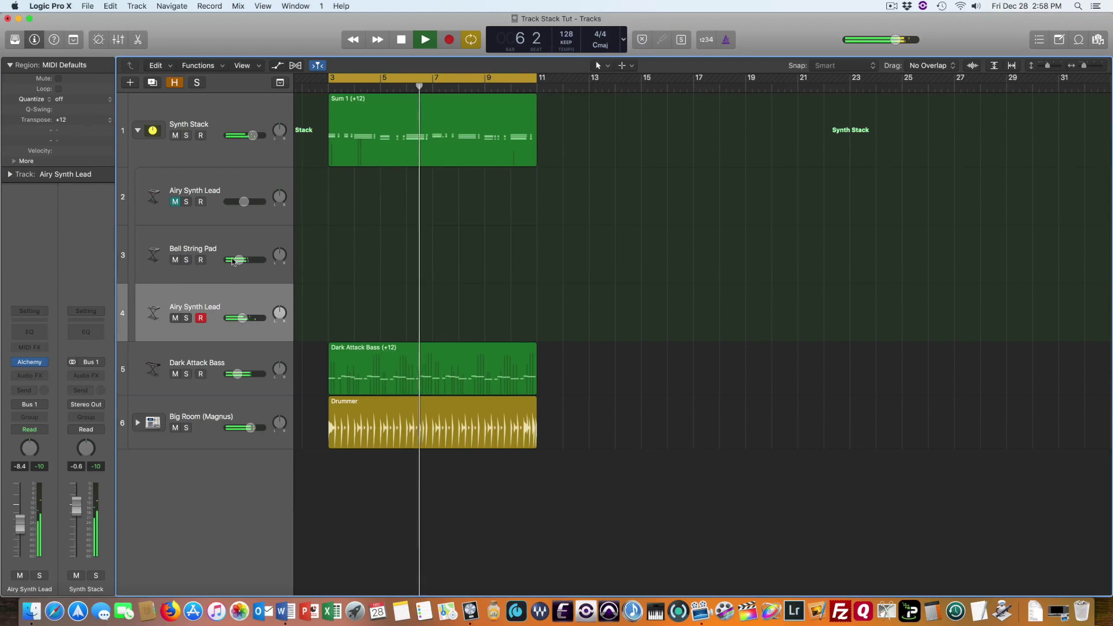
{"action": "left_click_drag", "start_coordinate": [239, 260], "coordinate": [237, 260]}
{"action": "left_click", "coordinate": [175, 202]}
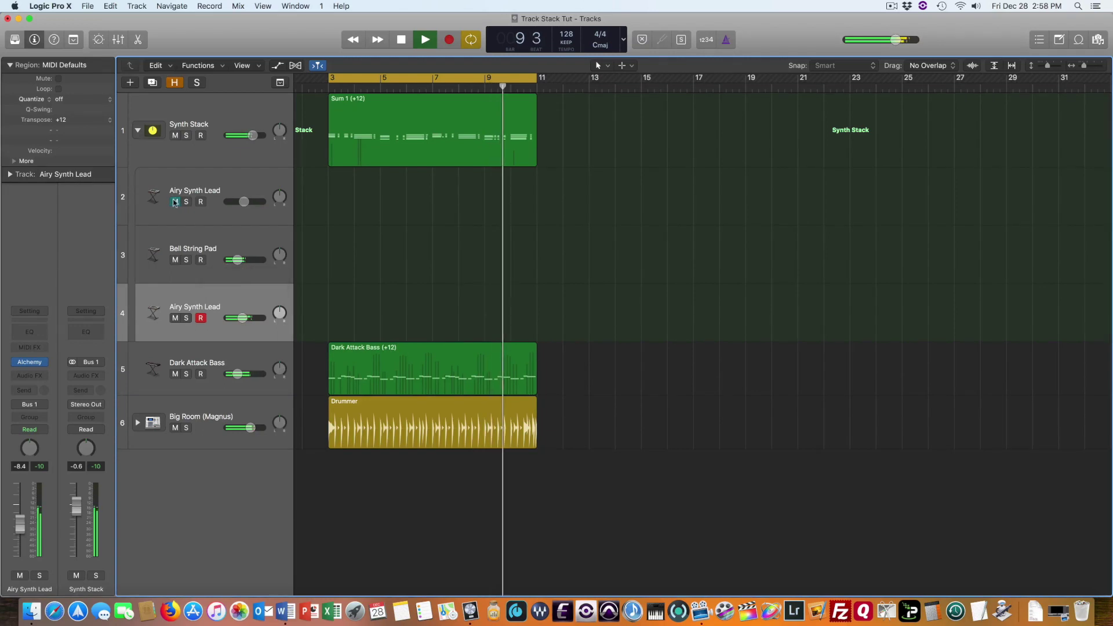
{"action": "left_click_drag", "start_coordinate": [241, 204], "coordinate": [243, 204]}
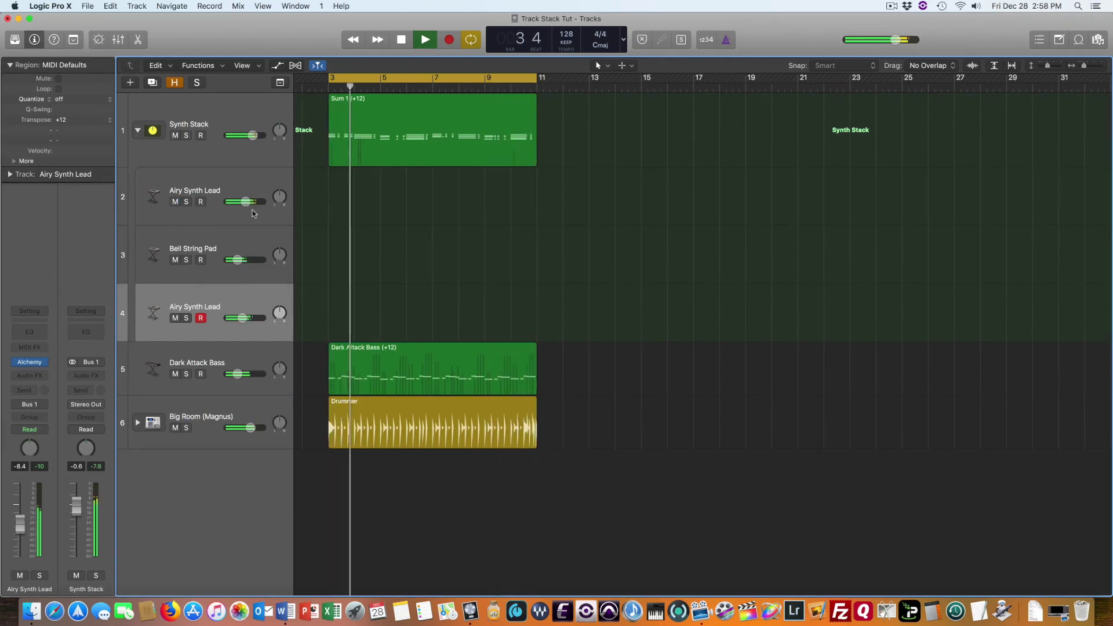
{"action": "key", "text": "space"}
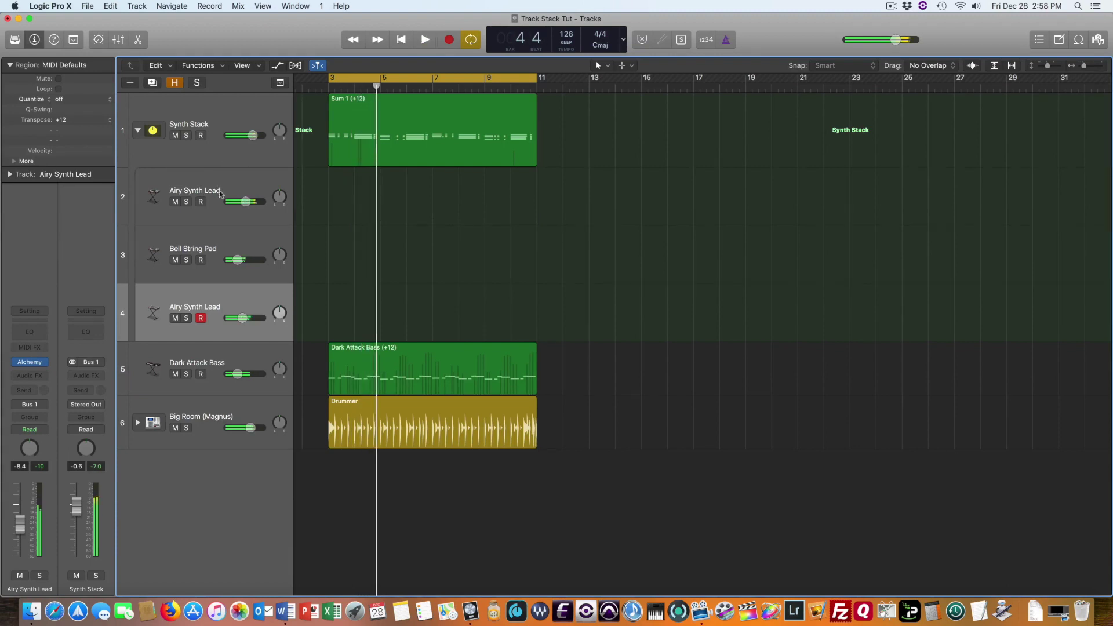
Collapse the Synth Stack, set its overall volume to -3.3 dB and play the song to check the balance
{"action": "left_click", "coordinate": [137, 130]}
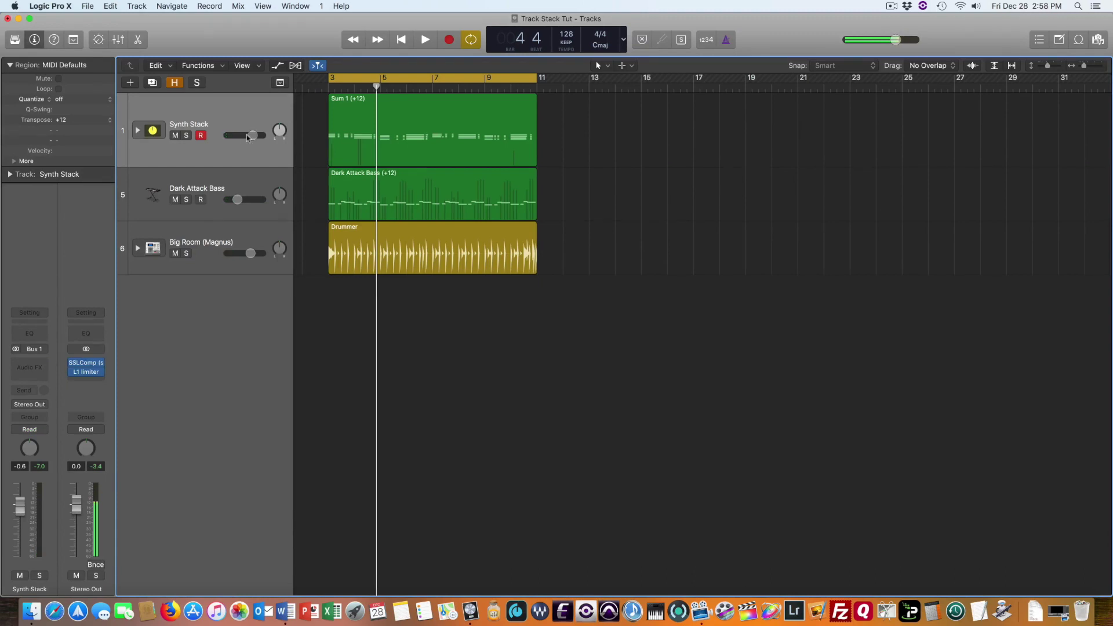
{"action": "mouse_move", "coordinate": [248, 137]}
{"action": "left_mouse_down"}
{"action": "mouse_move", "coordinate": [238, 137]}
{"action": "mouse_move", "coordinate": [247, 137]}
{"action": "left_mouse_up"}
{"action": "key", "text": "space"}
{"action": "key", "text": "space"}
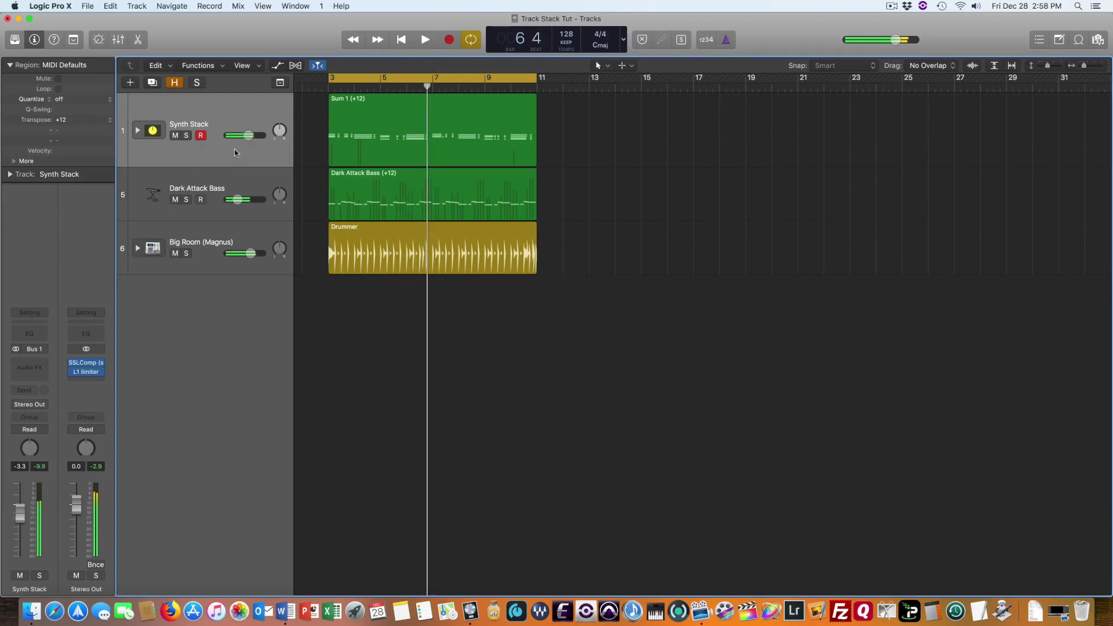
Expand the Synth Stack and duplicate its last Airy Synth Lead subtrack to add a fourth layer
{"action": "left_click", "coordinate": [137, 130]}
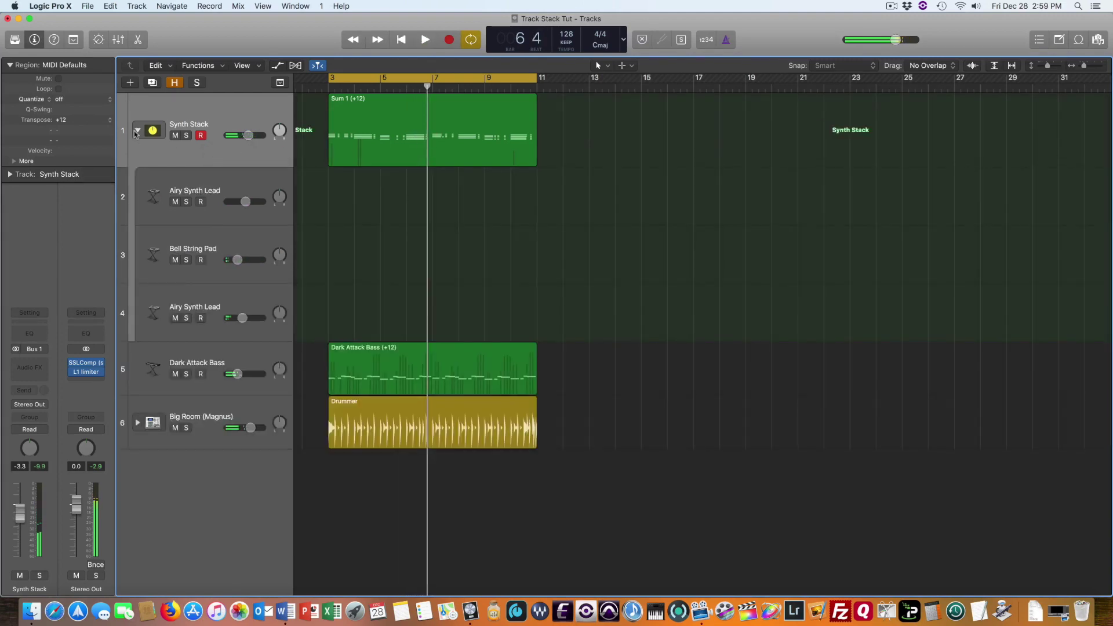
{"action": "left_click", "coordinate": [208, 302]}
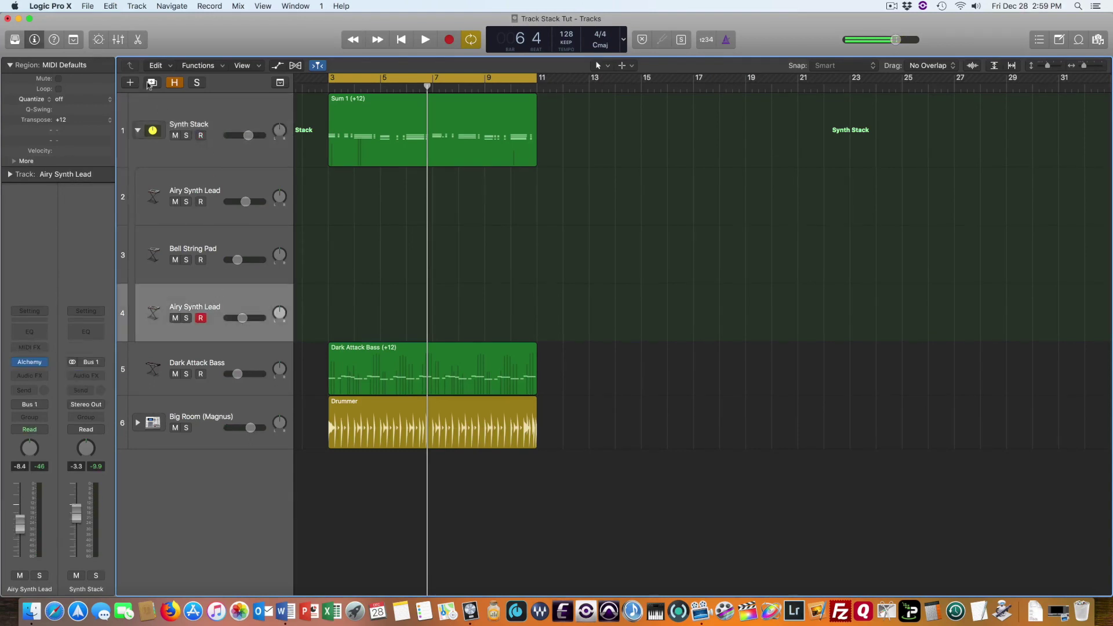
{"action": "left_click", "coordinate": [152, 82]}
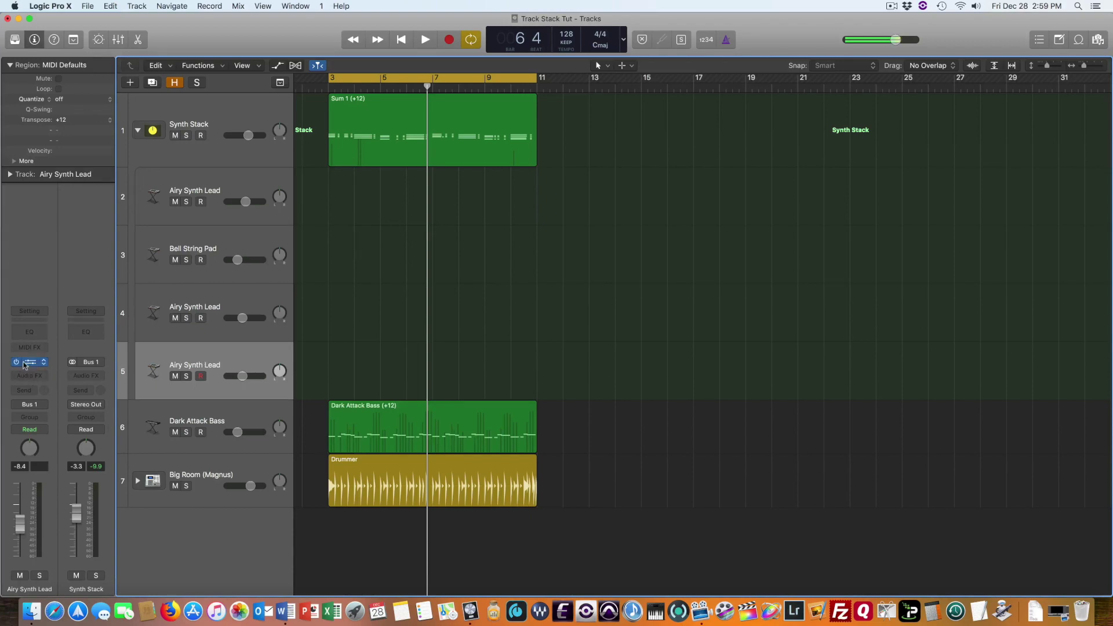
Load a different Keys preset in the fourth layer's Alchemy and set the soloed layer's volume to -12.6 dB during playback
{"action": "left_click", "coordinate": [26, 363]}
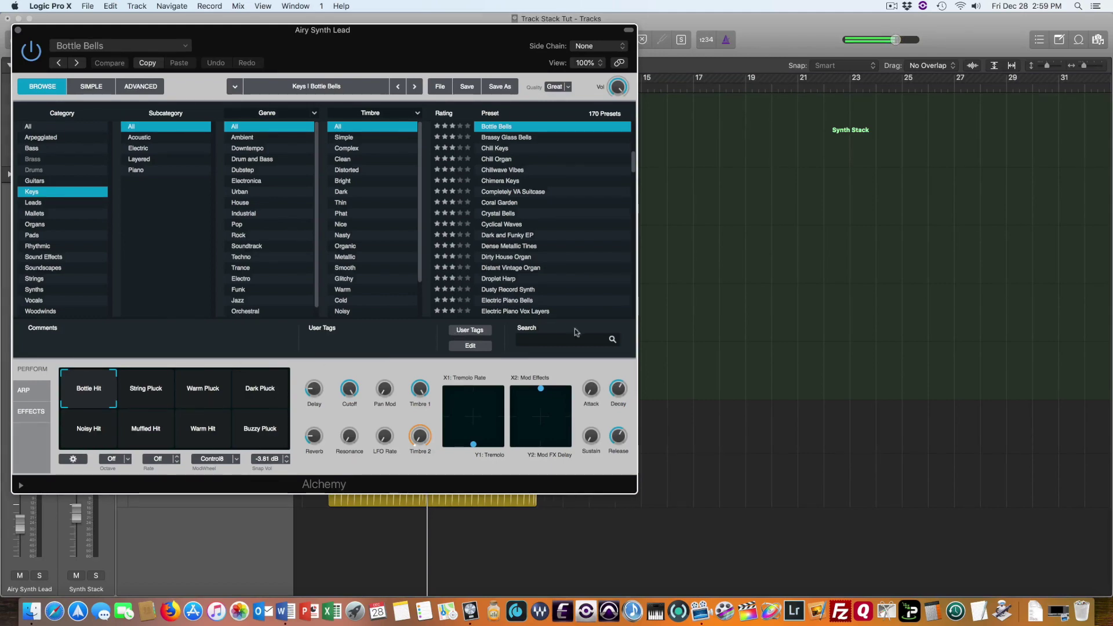
{"action": "scroll", "coordinate": [574, 261], "scroll_direction": "down", "scroll_amount": 15}
{"action": "left_click", "coordinate": [556, 290]}
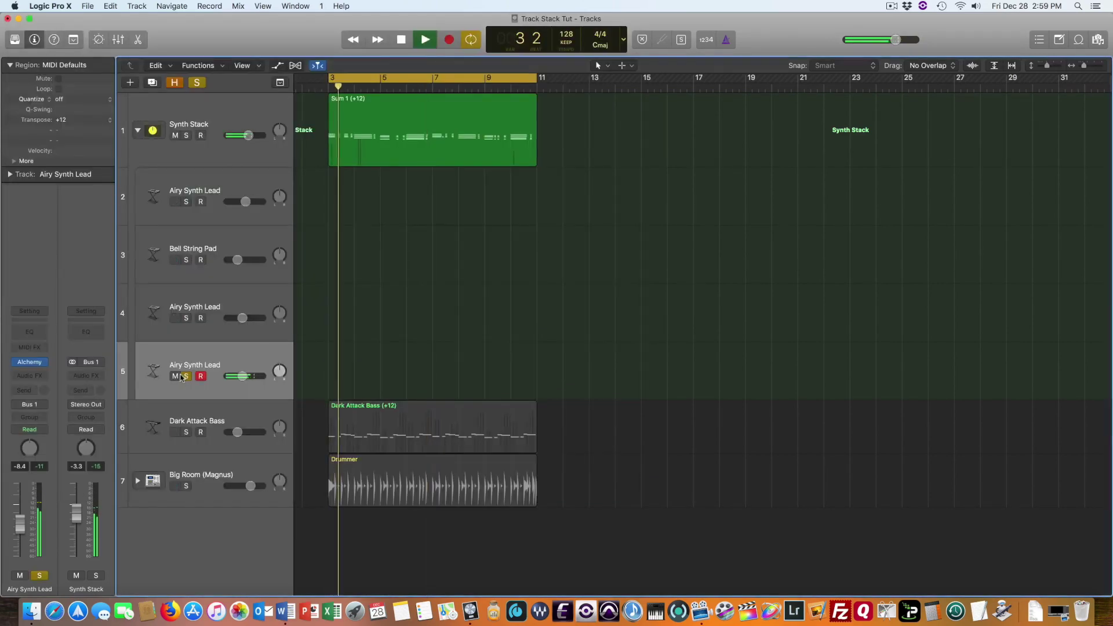
{"action": "left_click_drag", "start_coordinate": [240, 377], "coordinate": [238, 377]}
{"action": "key", "text": "space"}
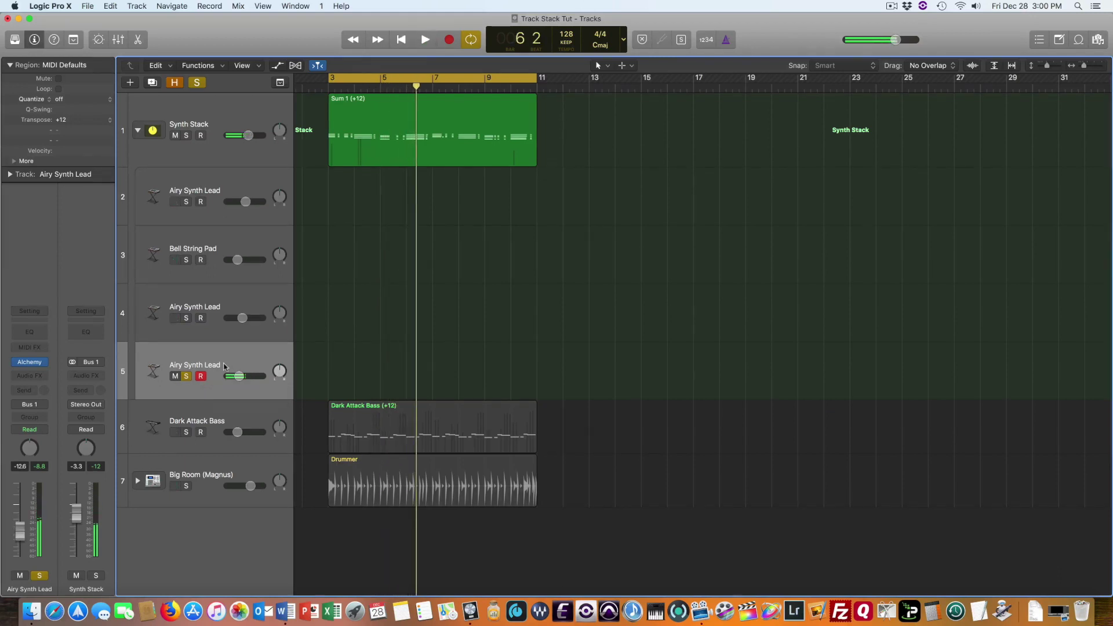
Insert an Arpeggiator on the fourth layer with down note order, 1/8 rate and octave range 2, and set the layer's volume to -9.4 dB
{"action": "left_click", "coordinate": [43, 348]}
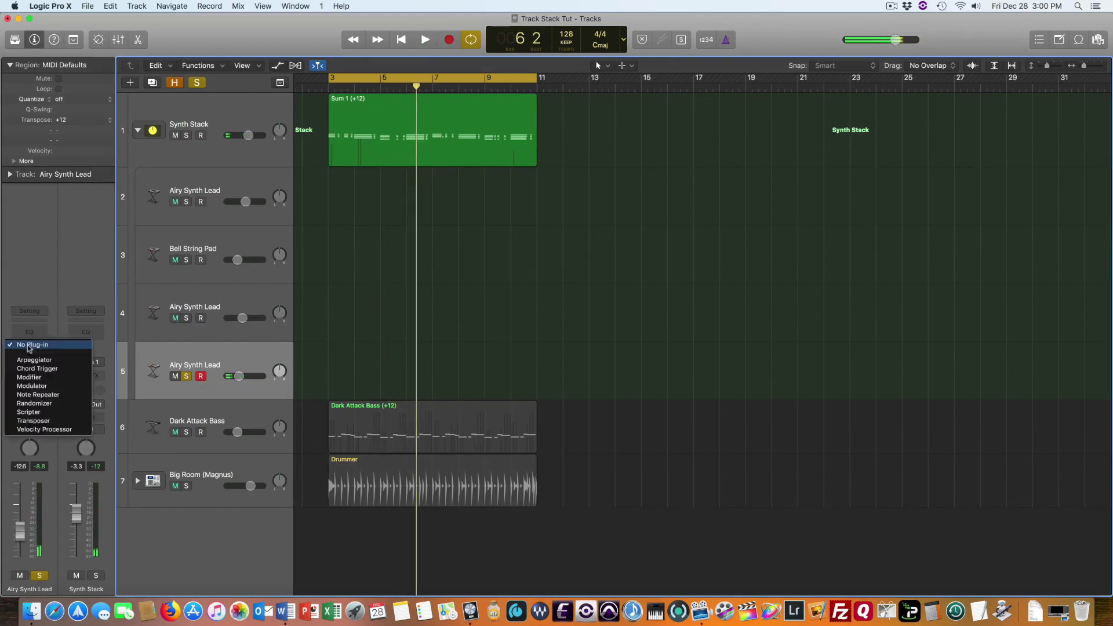
{"action": "left_click", "coordinate": [32, 360]}
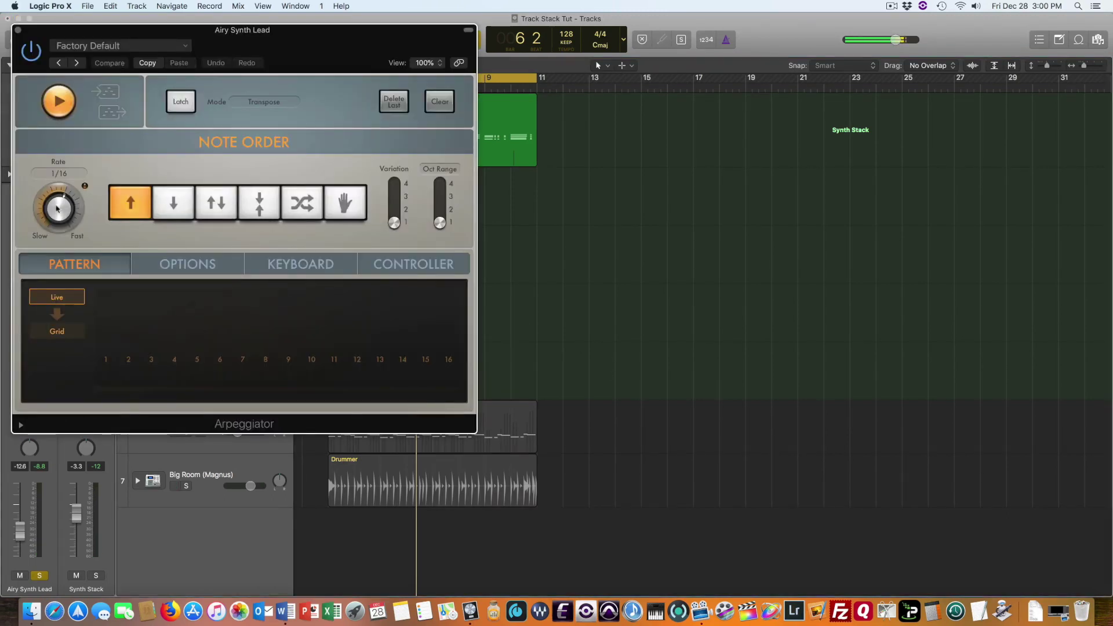
{"action": "left_click", "coordinate": [174, 204]}
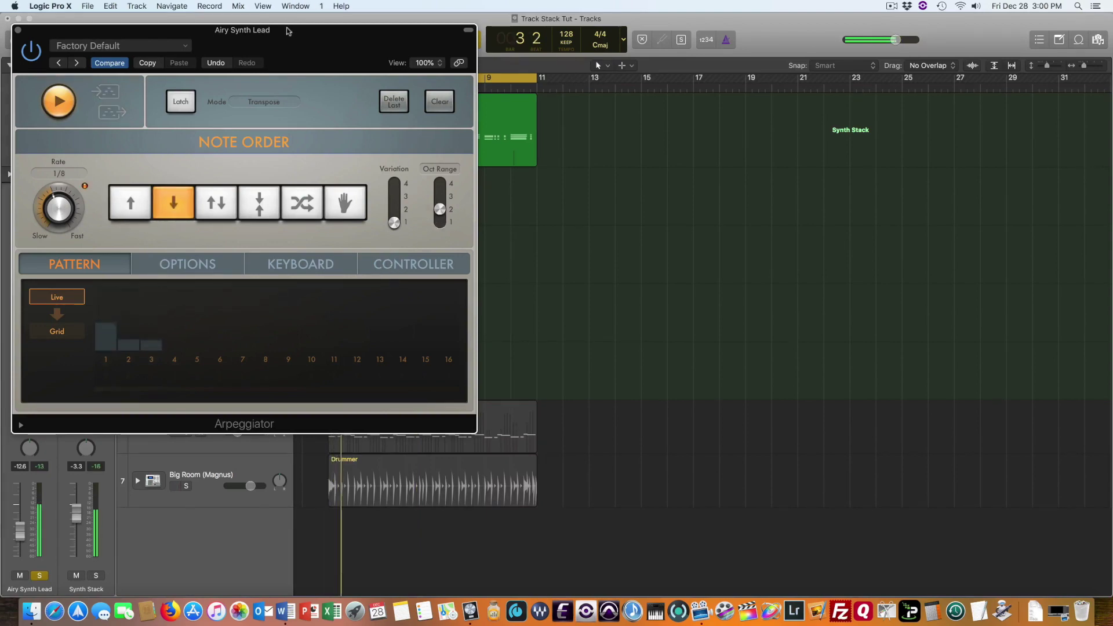
{"action": "left_click_drag", "start_coordinate": [298, 35], "coordinate": [756, 62]}
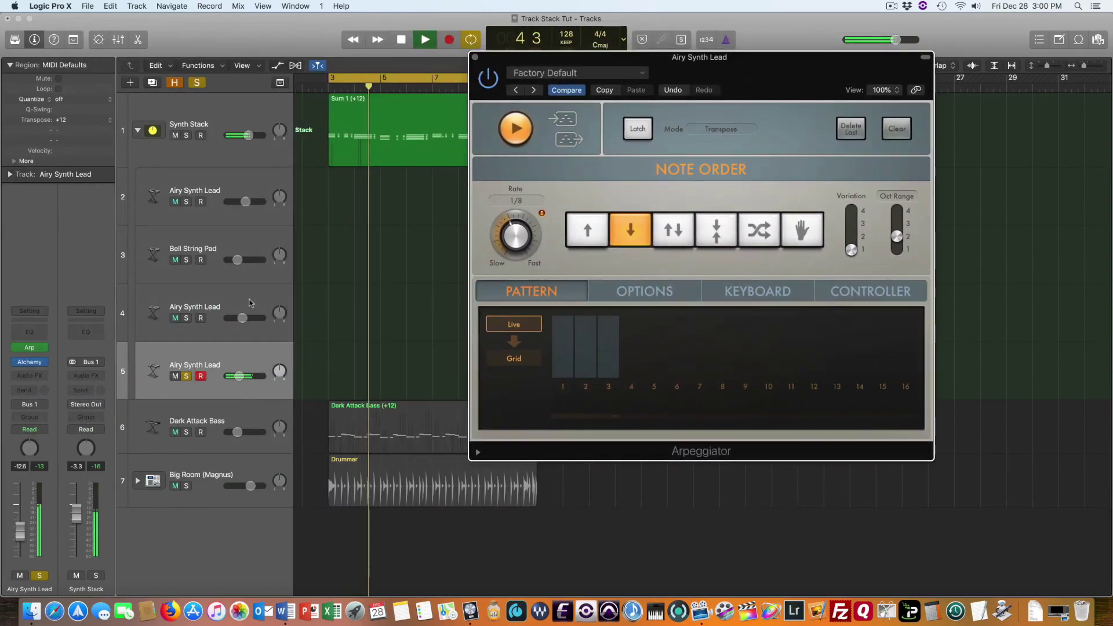
{"action": "left_click_drag", "start_coordinate": [238, 378], "coordinate": [241, 378]}
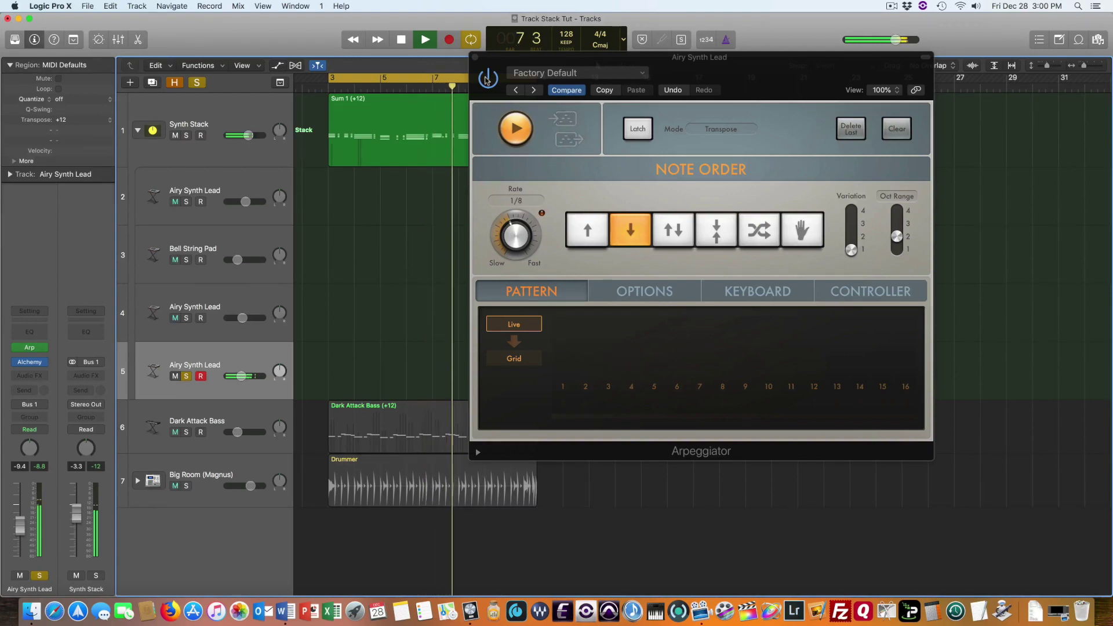
Audition the fourth layer with the Arpeggiator bypassed and with up and up/down note orders, return to down and close the plug-in
{"action": "left_click", "coordinate": [487, 79]}
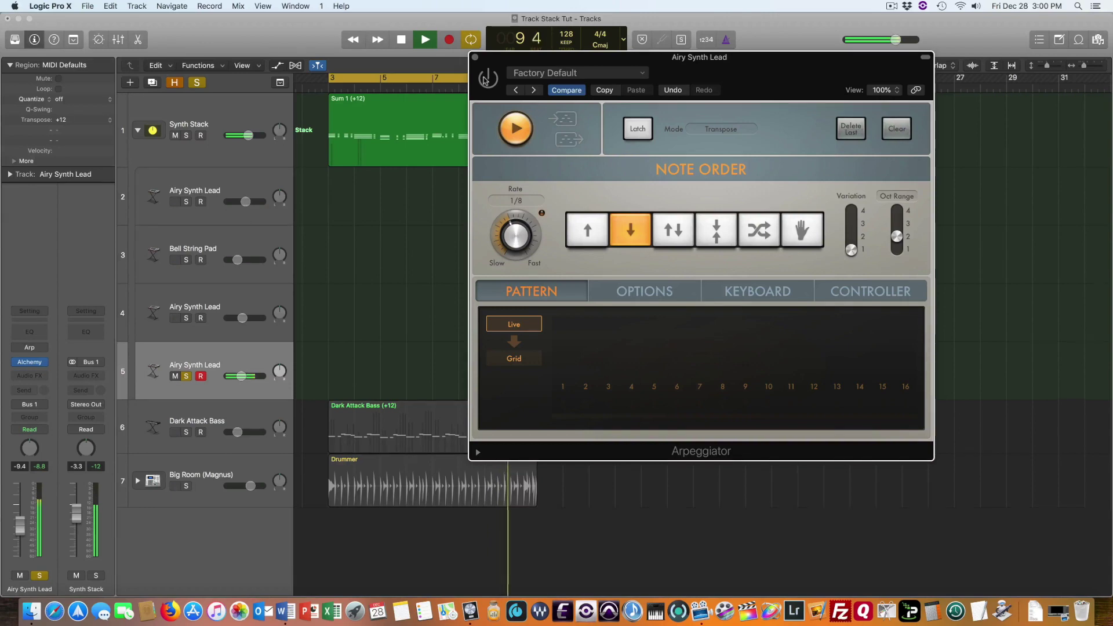
{"action": "left_click", "coordinate": [487, 79]}
{"action": "left_click", "coordinate": [597, 231]}
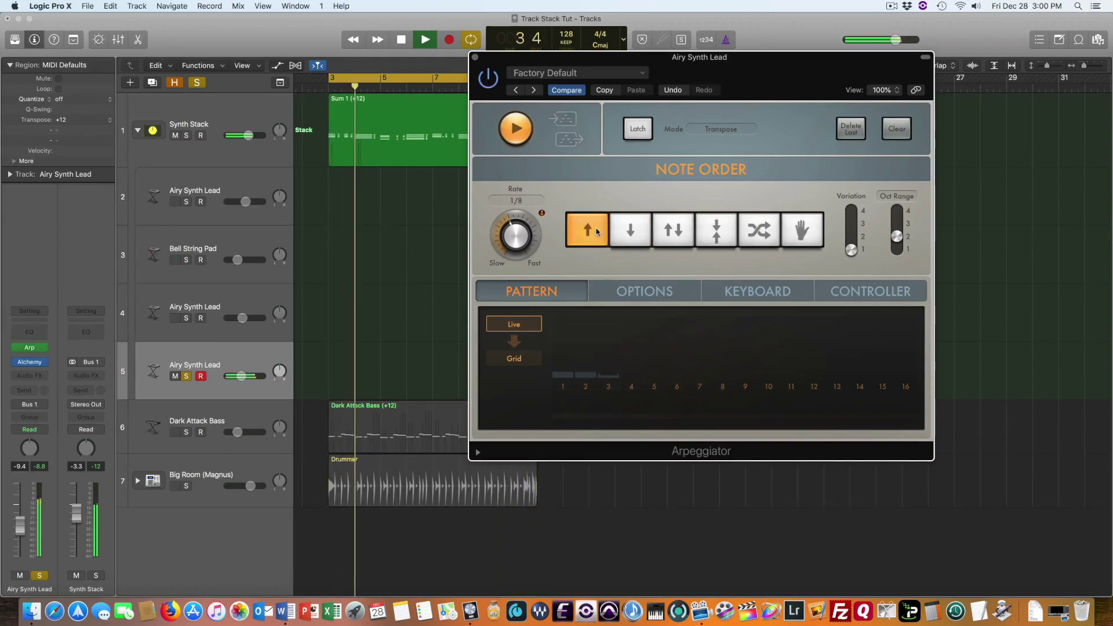
{"action": "left_click", "coordinate": [616, 234]}
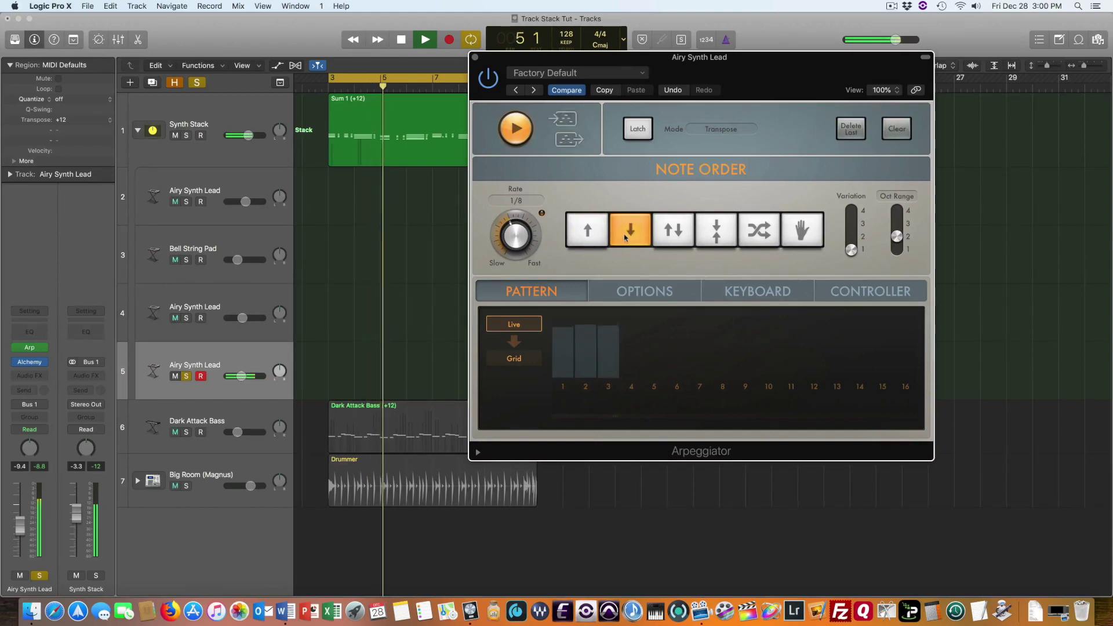
{"action": "left_click", "coordinate": [670, 238]}
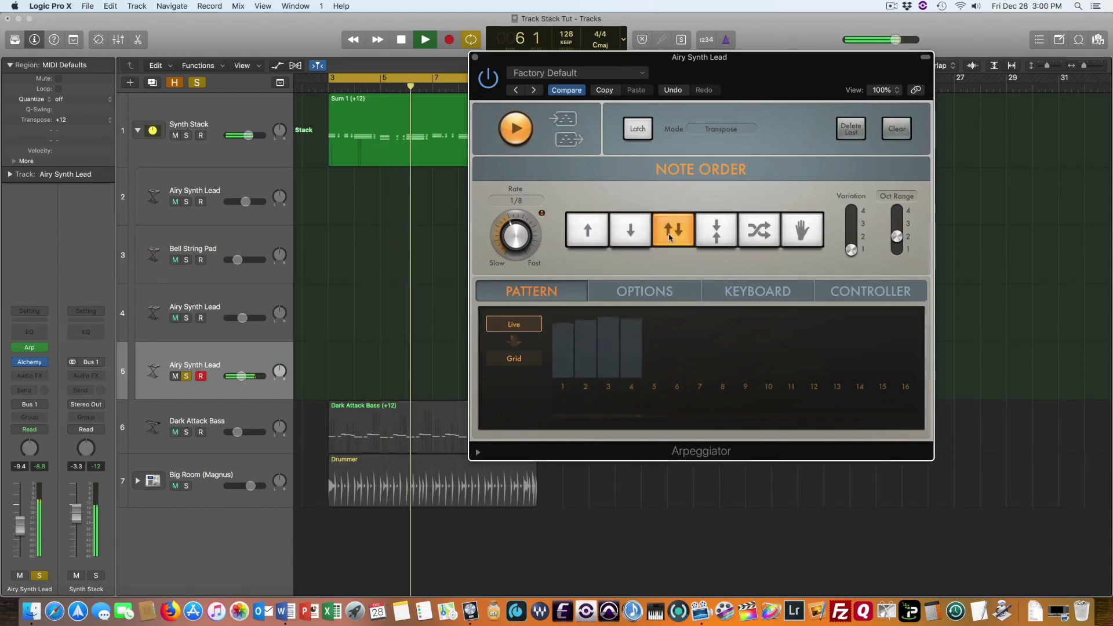
{"action": "left_click", "coordinate": [632, 233]}
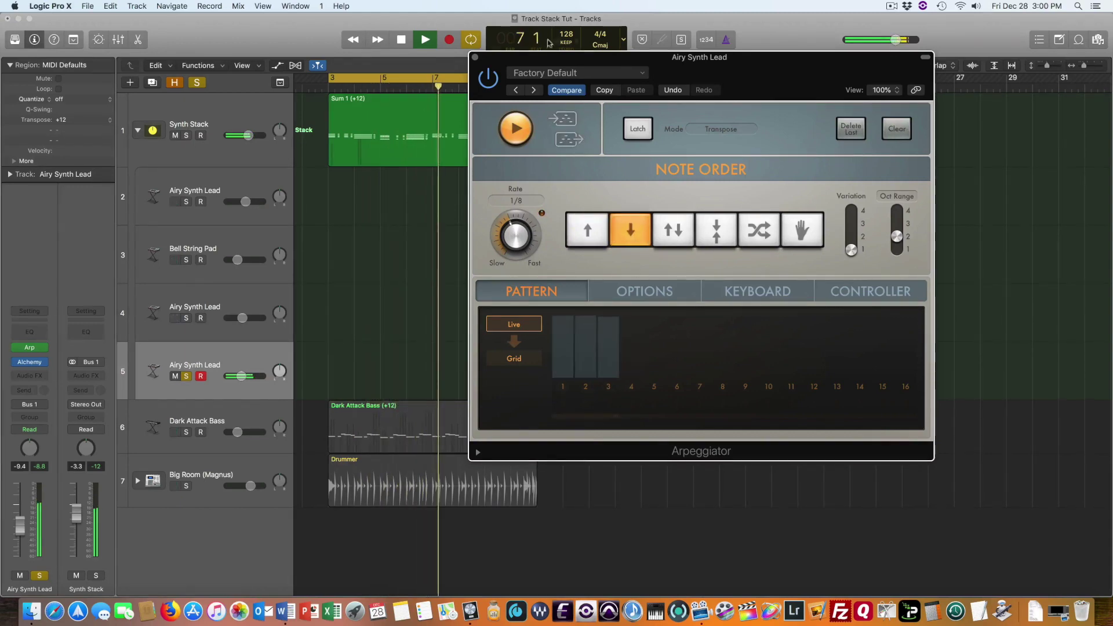
{"action": "key", "text": "space"}
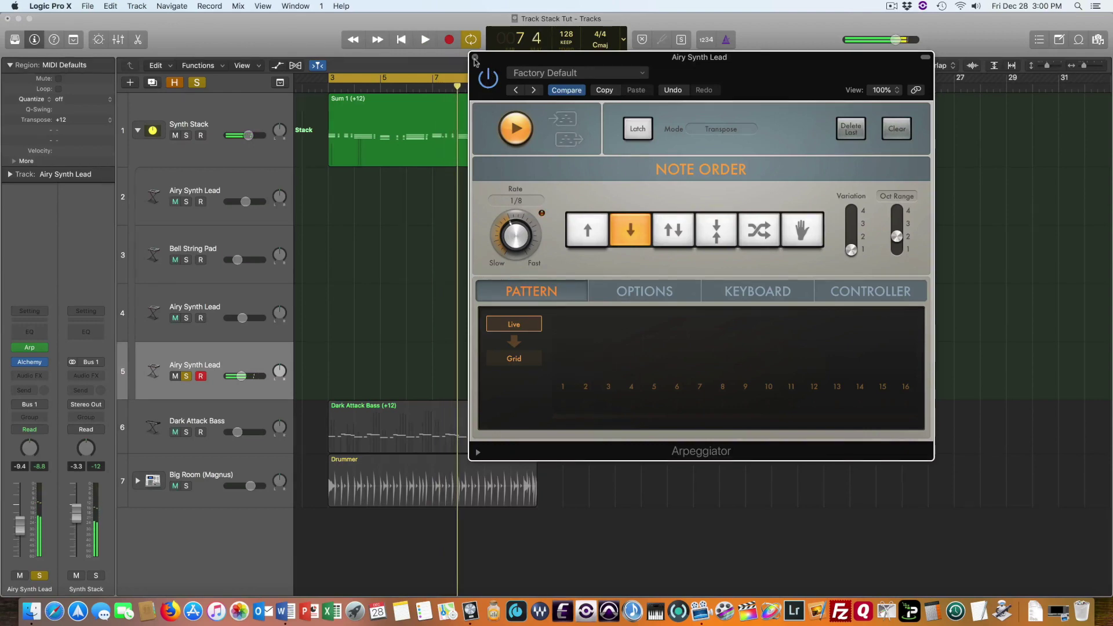
{"action": "left_click", "coordinate": [474, 58]}
Turn off the fourth layer's solo, play the full mix and set that layer's volume to -10.8 dB
{"action": "left_click", "coordinate": [186, 377]}
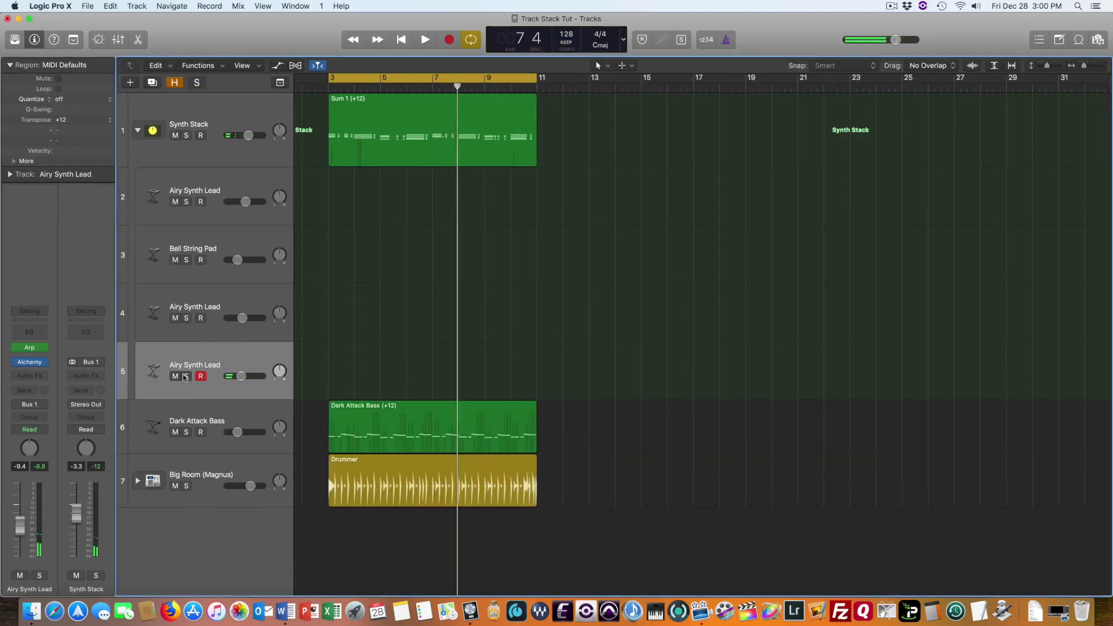
{"action": "key", "text": "space"}
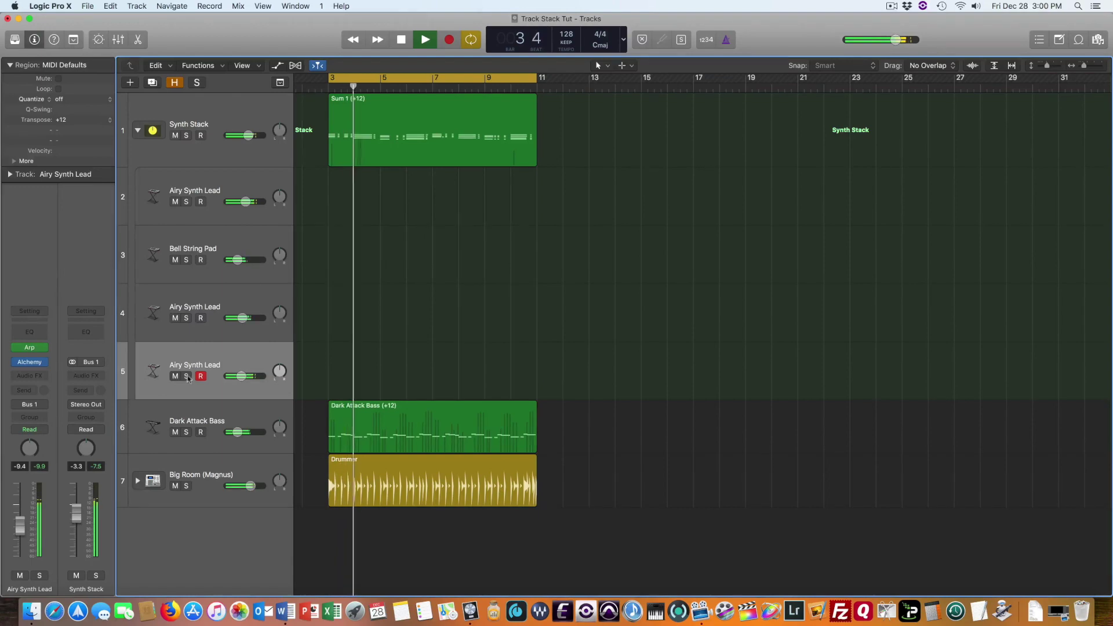
{"action": "left_click", "coordinate": [185, 376]}
{"action": "left_click", "coordinate": [186, 376]}
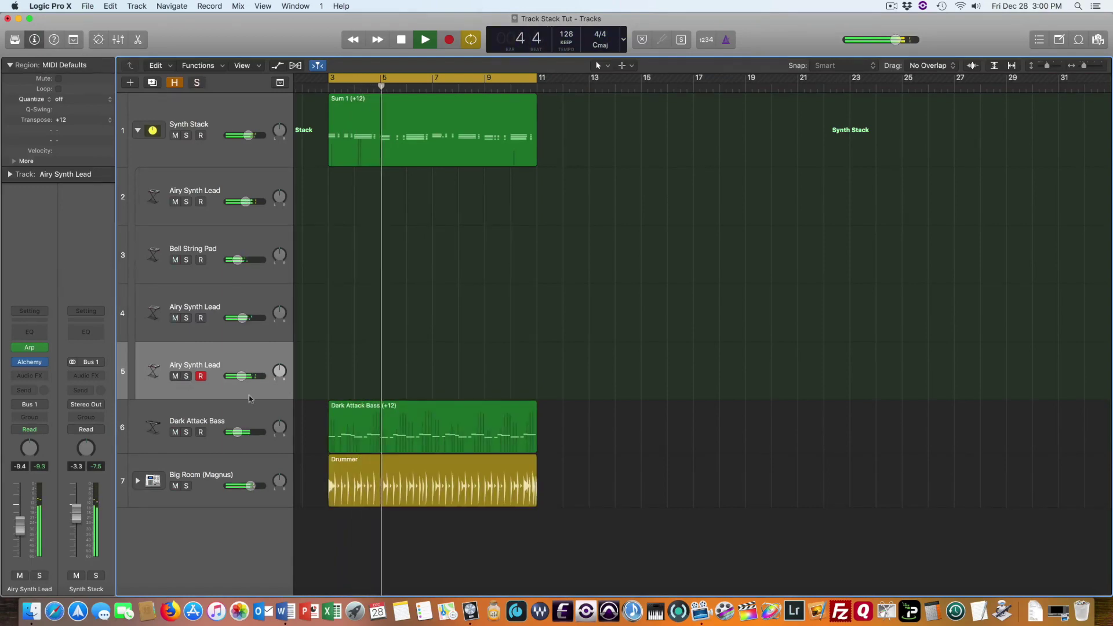
{"action": "left_click_drag", "start_coordinate": [242, 376], "coordinate": [240, 377]}
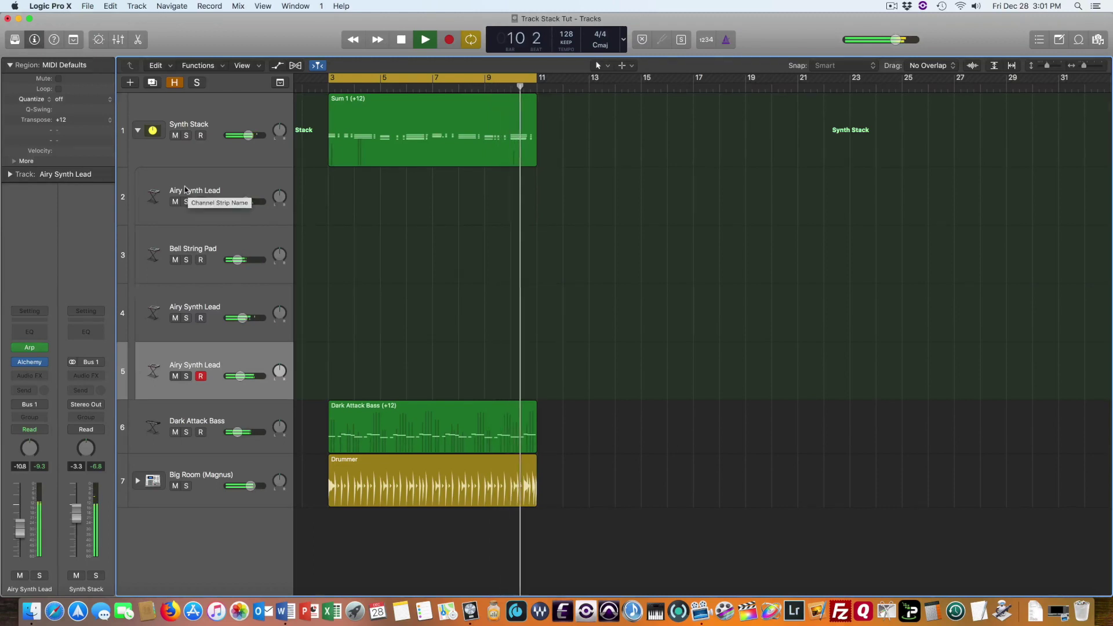
{"action": "key", "text": "space"}
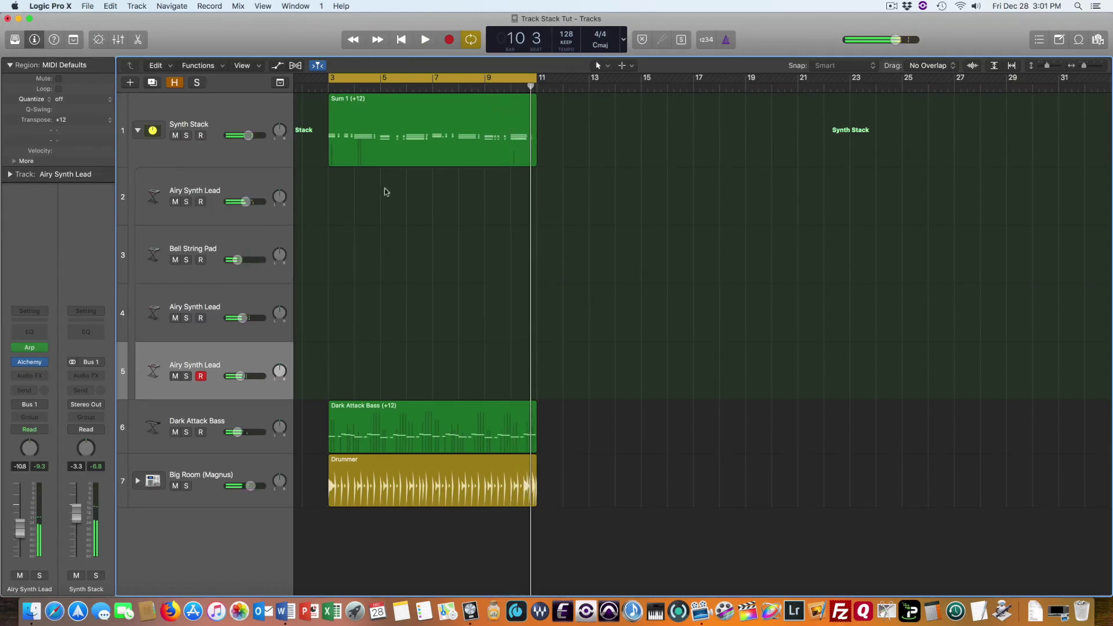
Copy the Sum 1 region to bar 11 on the Synth Stack track, turn off cycling and play through the copy
{"action": "left_click", "coordinate": [390, 135]}
{"action": "left_click_drag", "start_coordinate": [391, 134], "coordinate": [599, 142]}
{"action": "left_click", "coordinate": [514, 78]}
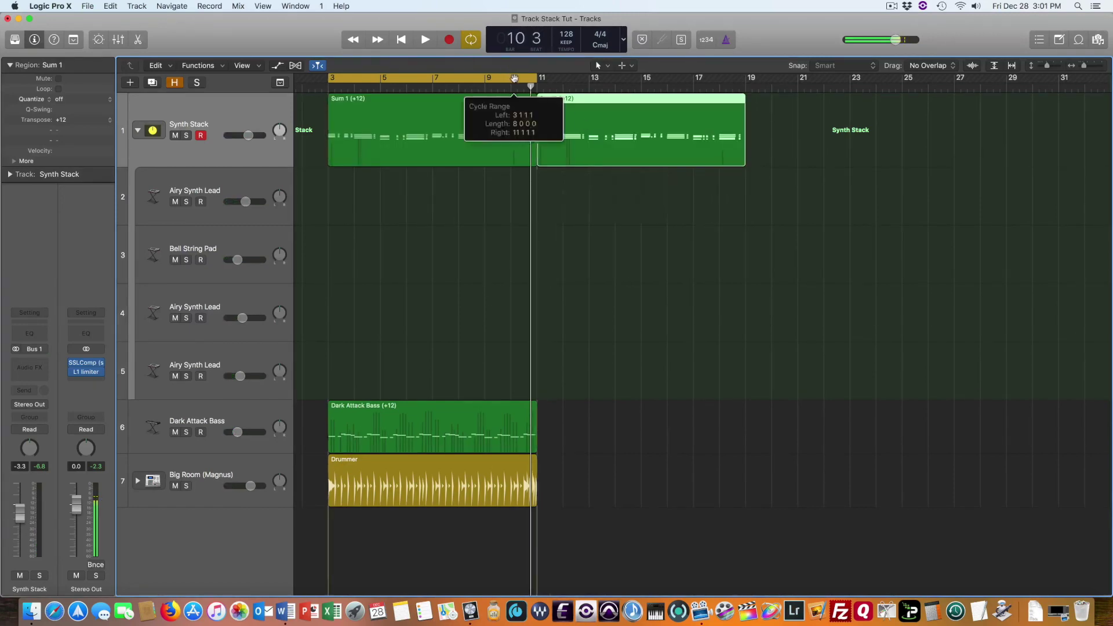
{"action": "left_click", "coordinate": [515, 88]}
{"action": "key", "text": "space"}
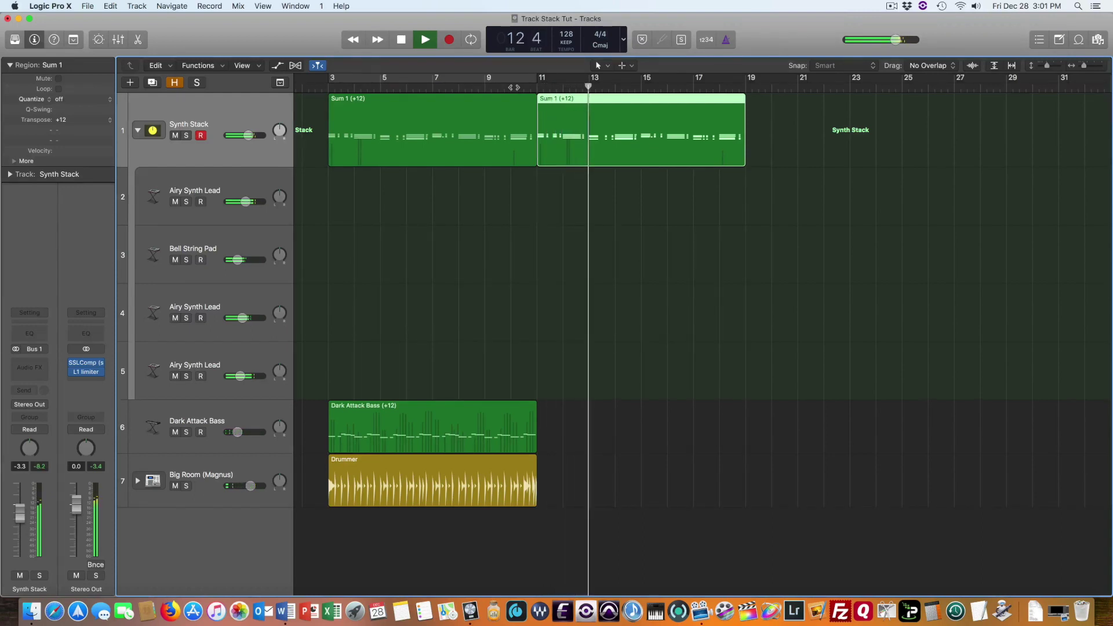
{"action": "key", "text": "space"}
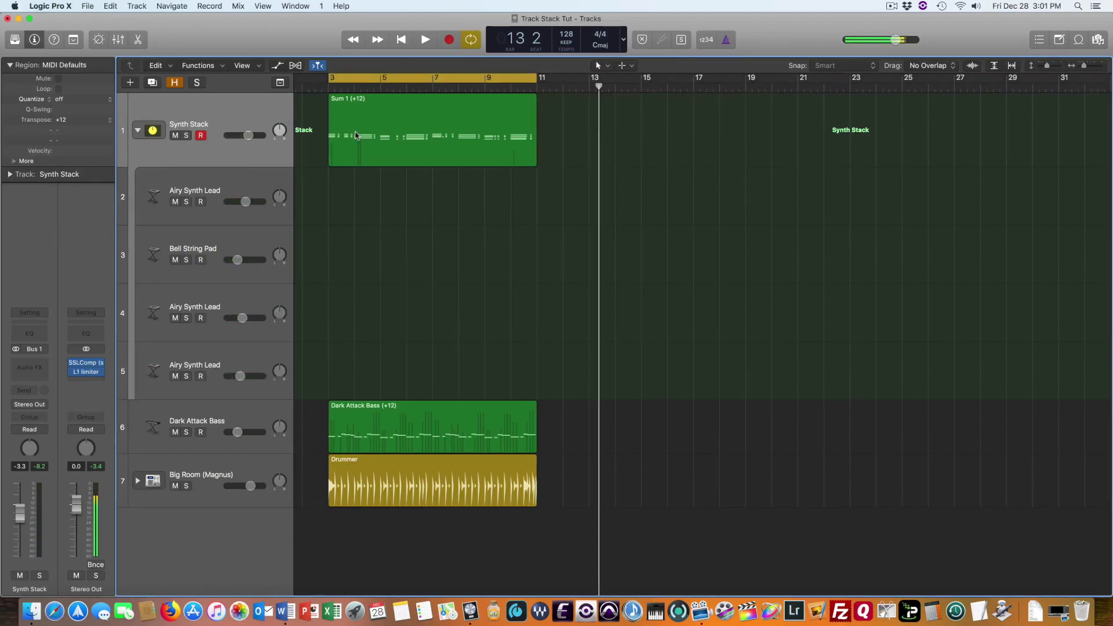
Move the Sum 1 region onto the first Airy Synth Lead subtrack, play it there, and return it to the Synth Stack track
{"action": "left_click", "coordinate": [356, 136]}
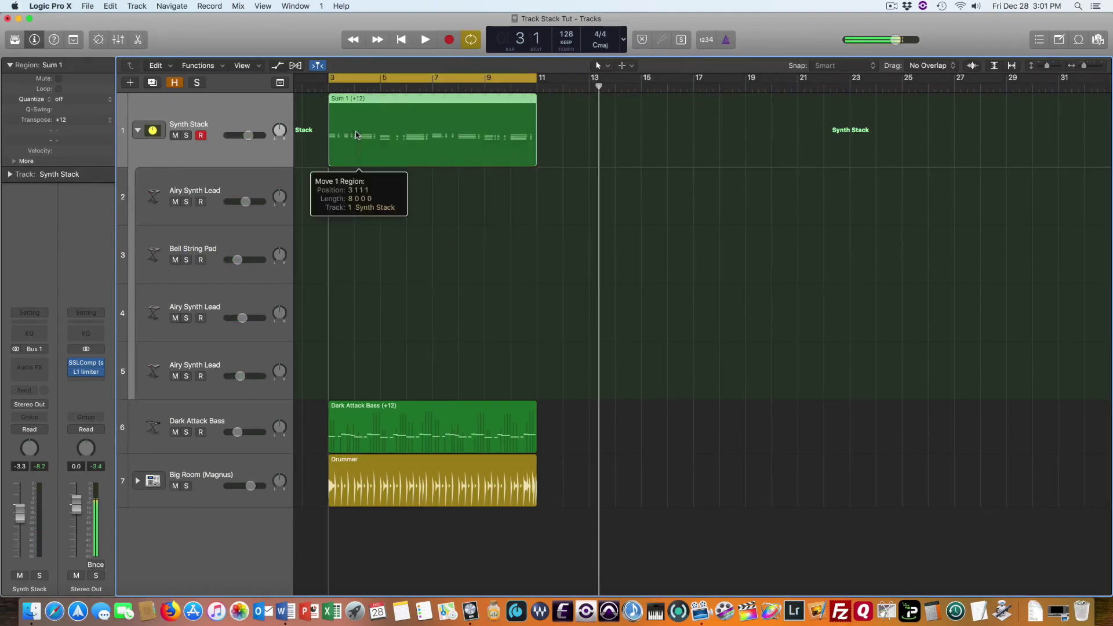
{"action": "left_click_drag", "start_coordinate": [354, 164], "coordinate": [350, 188]}
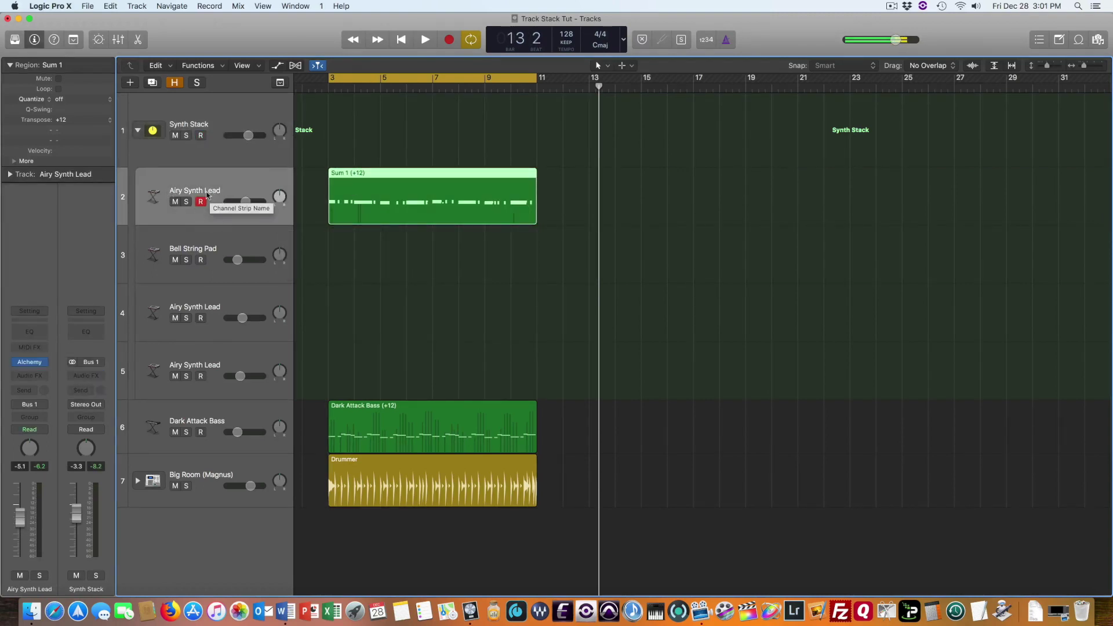
{"action": "key", "text": "space"}
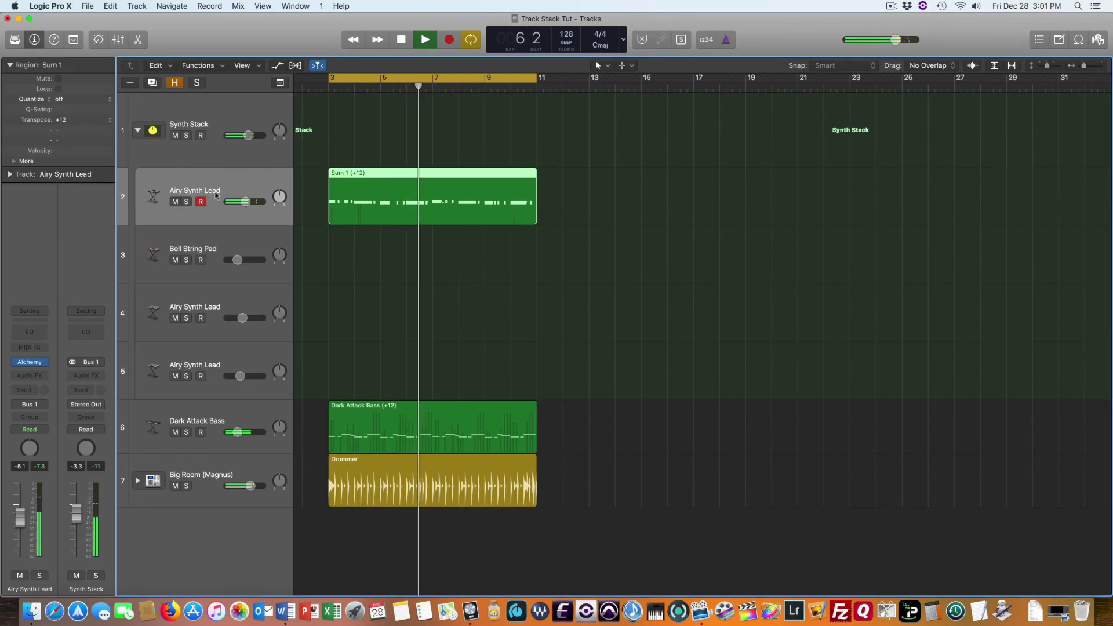
{"action": "key", "text": "space"}
{"action": "left_click_drag", "start_coordinate": [370, 194], "coordinate": [367, 166]}
{"action": "key", "text": "space"}
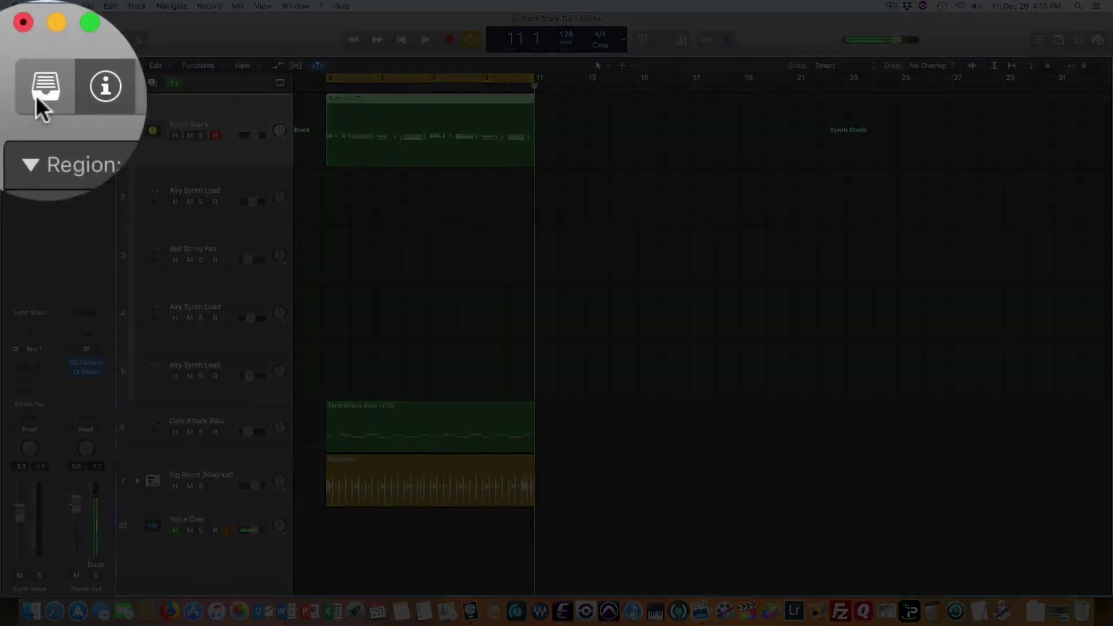
Save the stack from the Library as the user patch Synth Stack.patch, replacing the existing file
{"action": "left_click", "coordinate": [15, 40]}
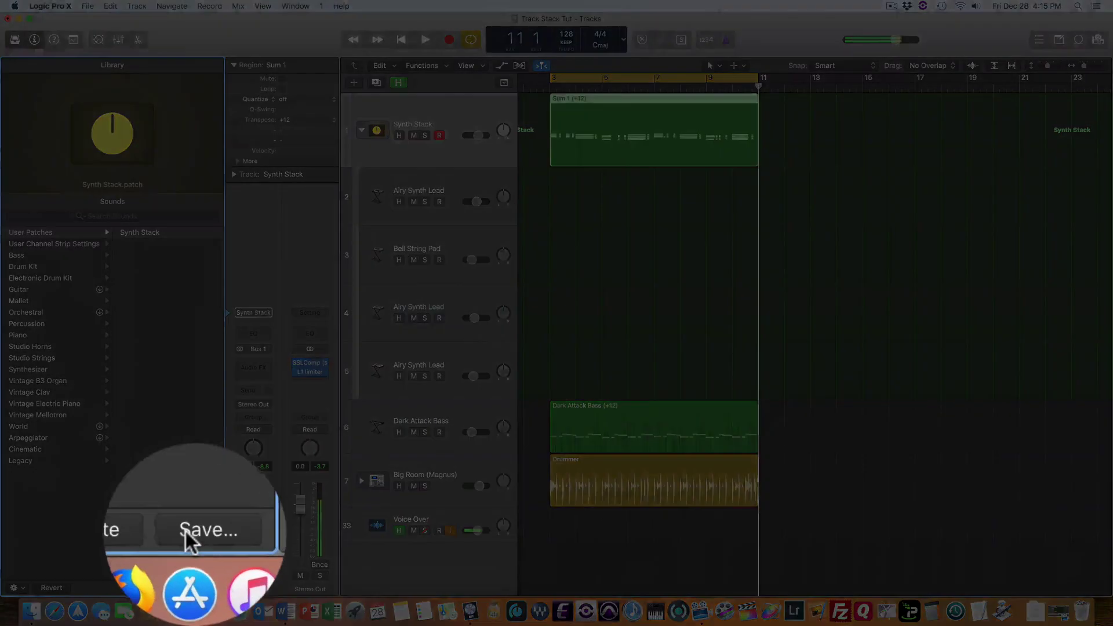
{"action": "left_click", "coordinate": [199, 588]}
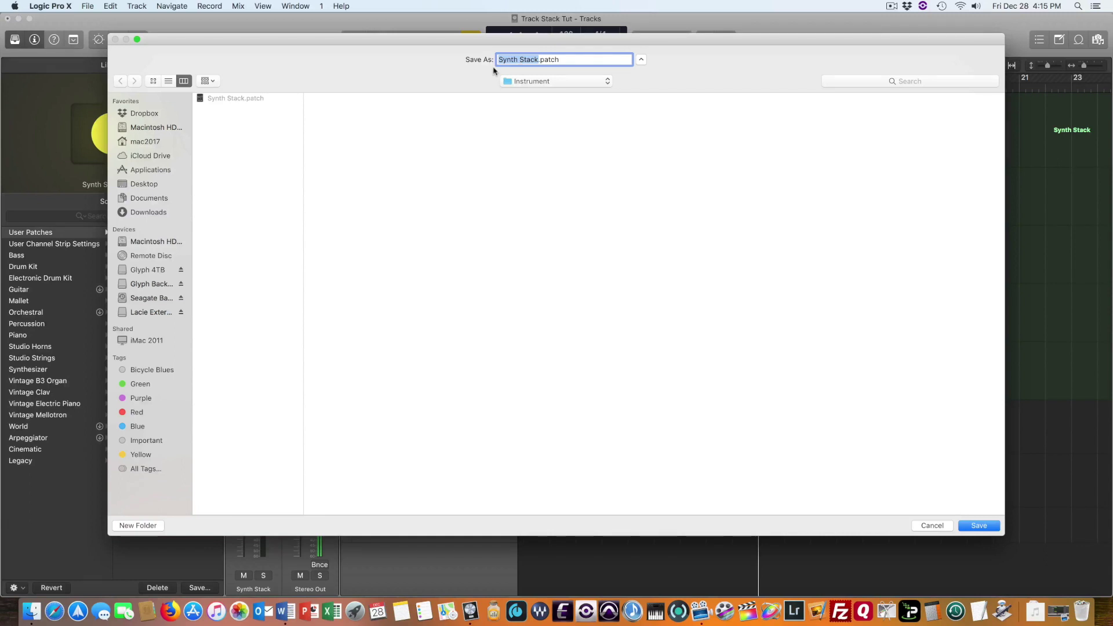
{"action": "left_click", "coordinate": [980, 527]}
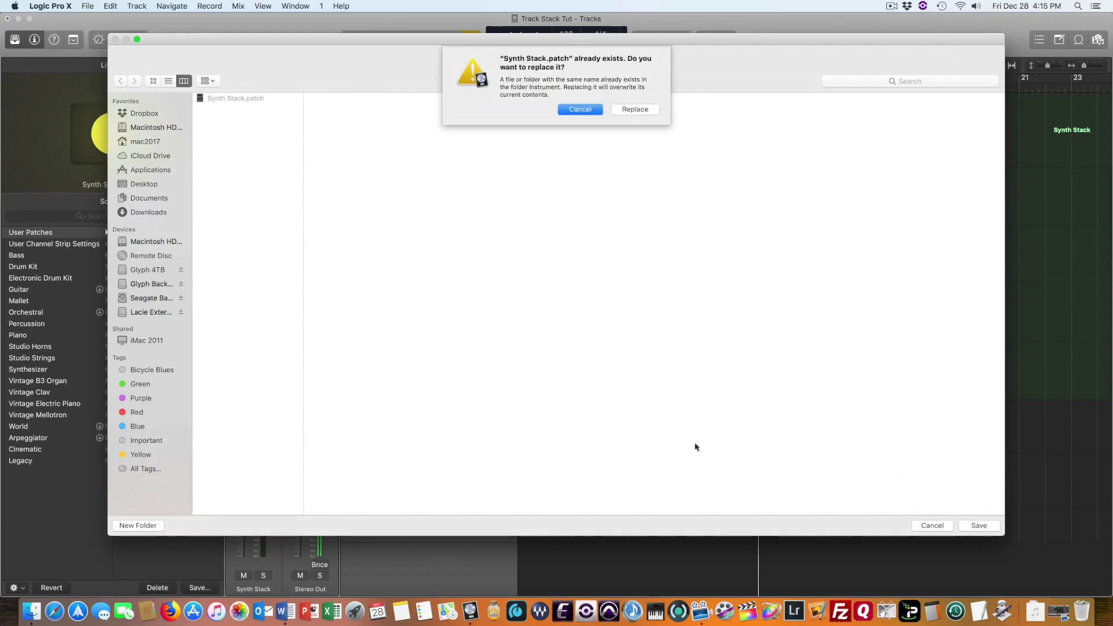
{"action": "left_click", "coordinate": [627, 113]}
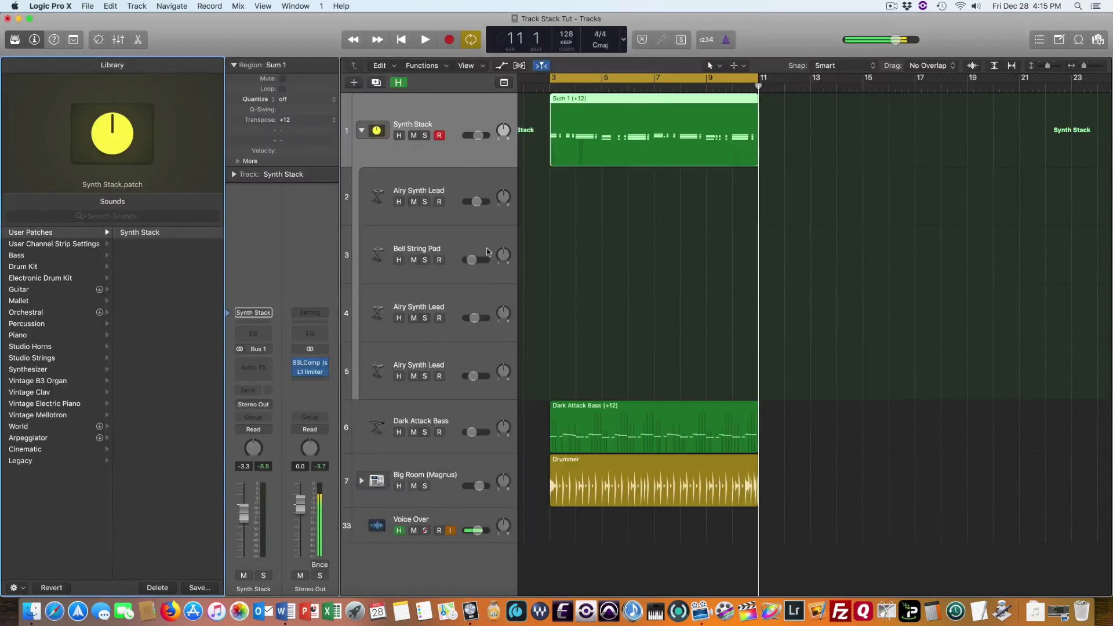